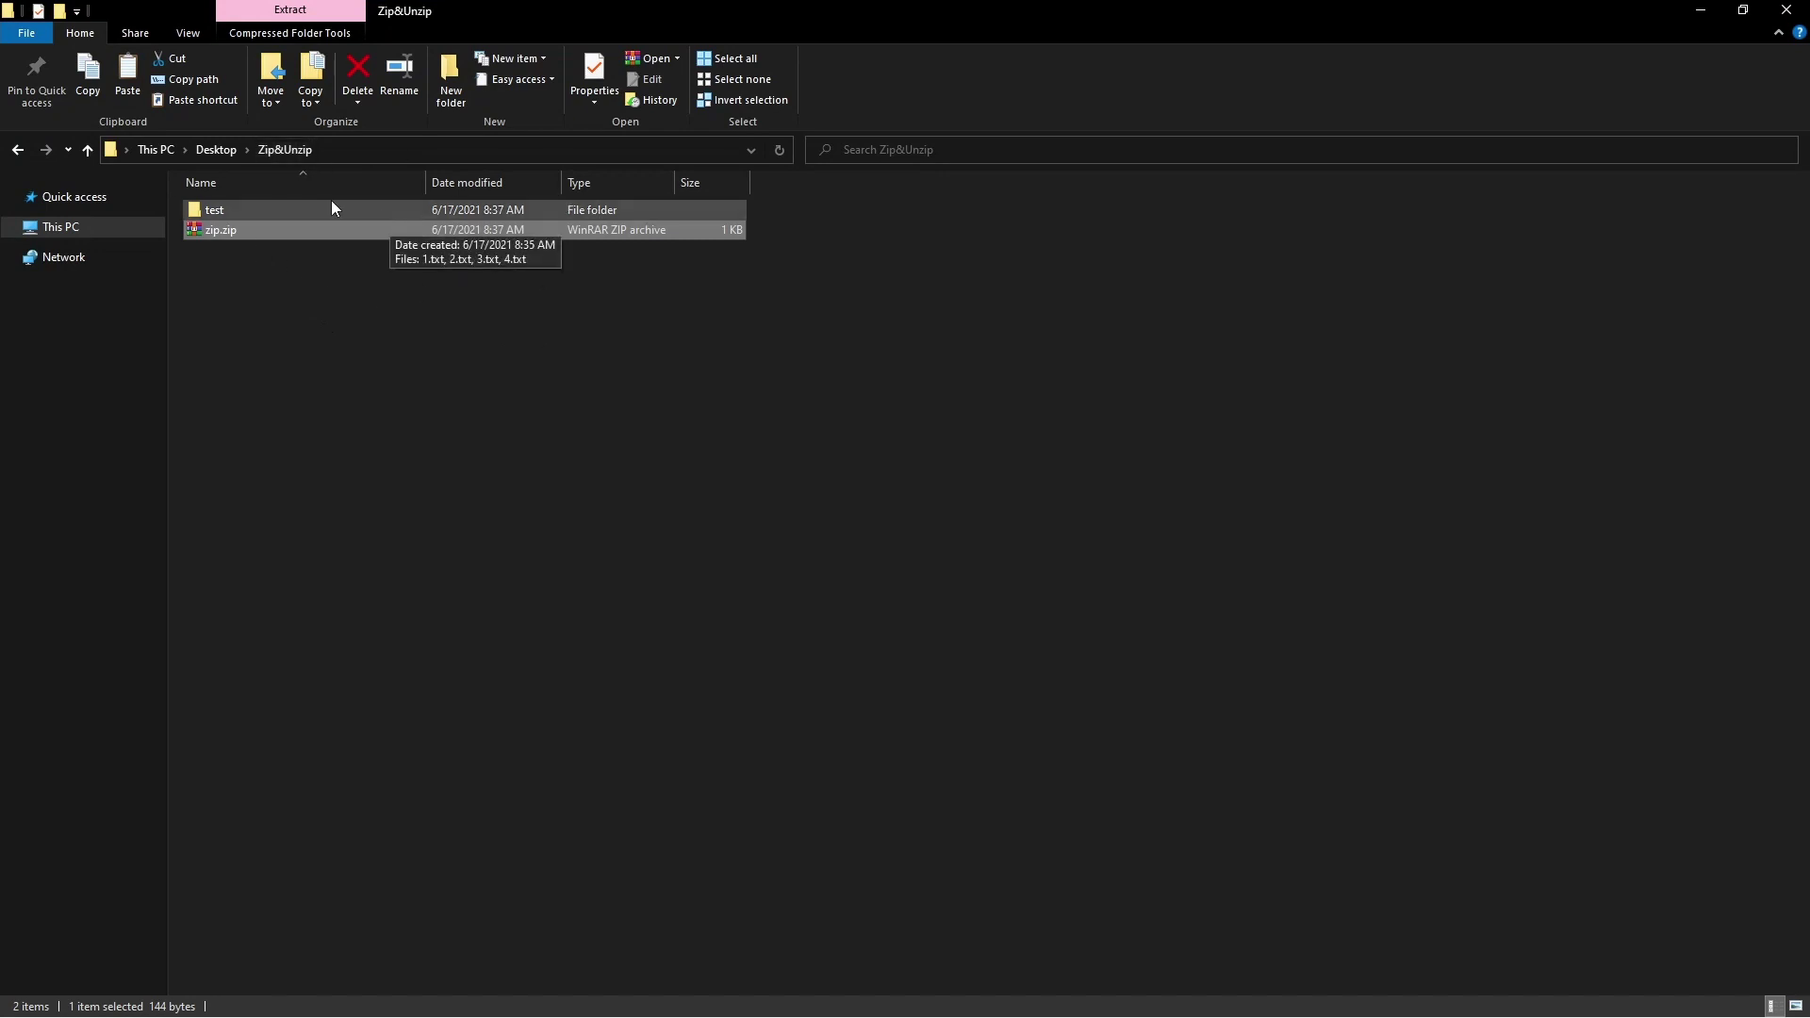
Open the test folder to confirm it holds 1.txt–4.txt, then go back up to Zip&Unzip
double_click(331, 203)
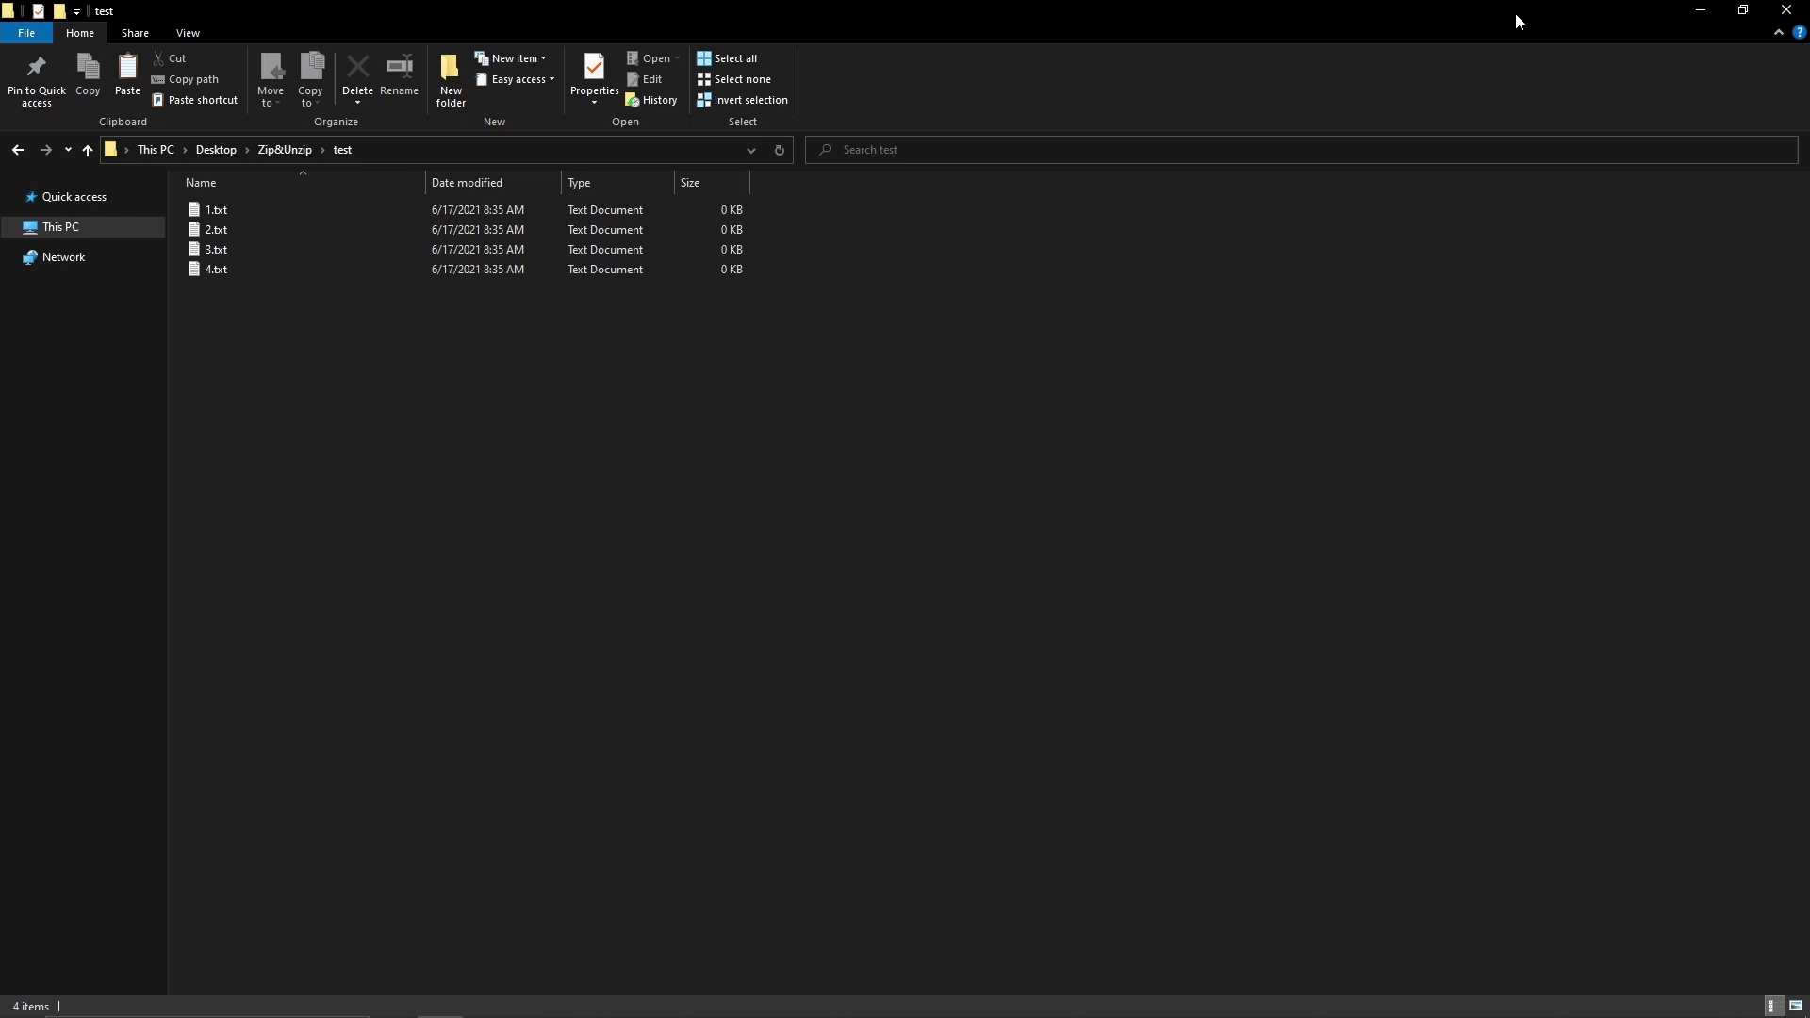
key(alt+Up)
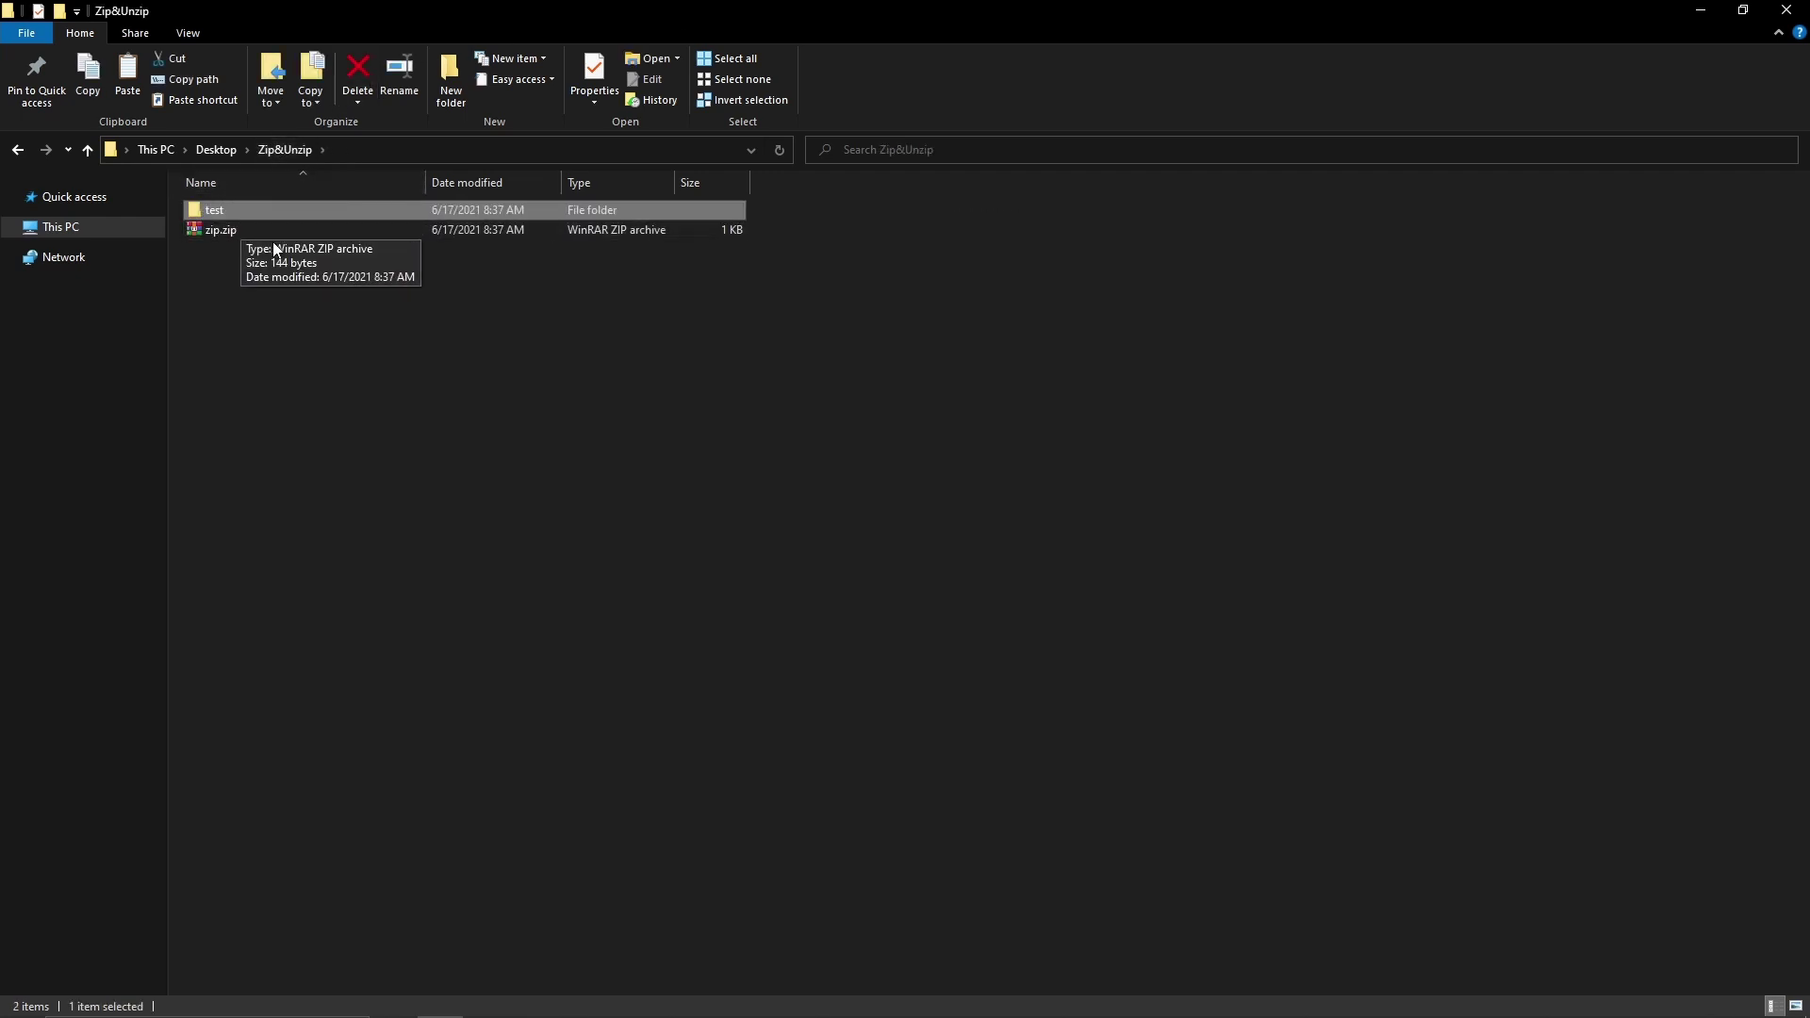
Minimize File Explorer and search the actions for 'zip' to list ZIP files and Unzip files
click(1688, 12)
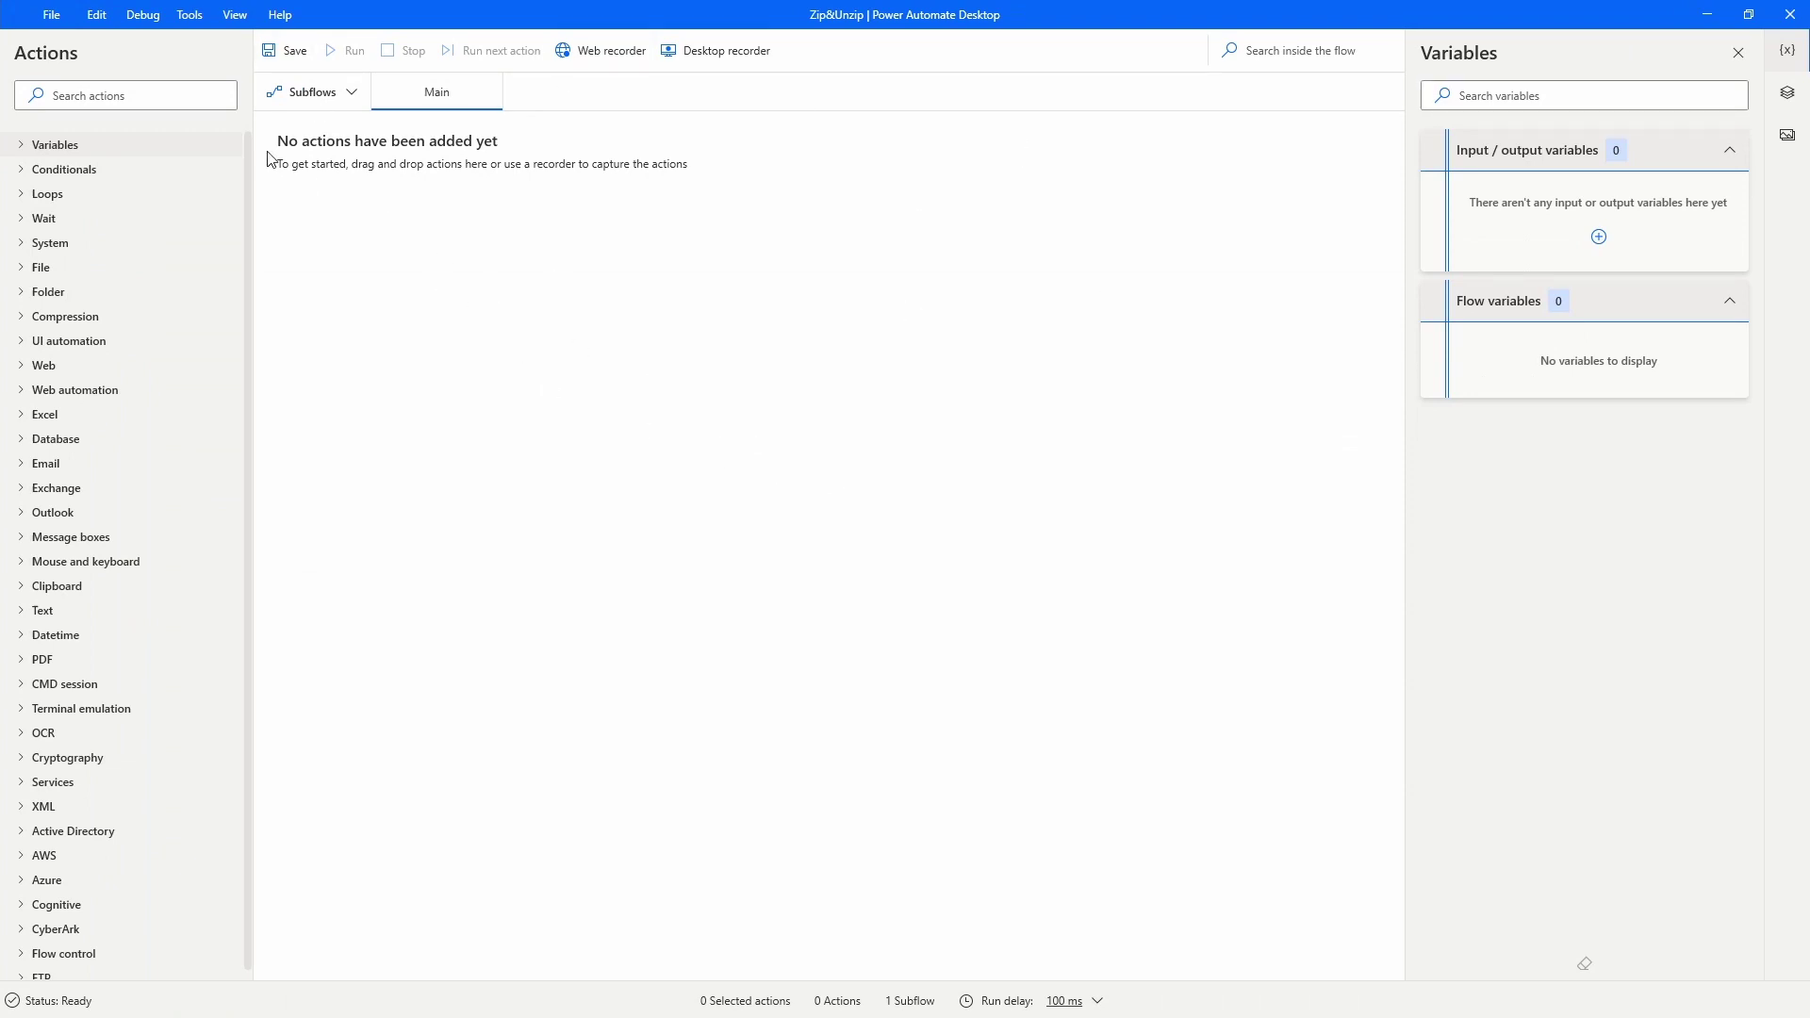
click(170, 98)
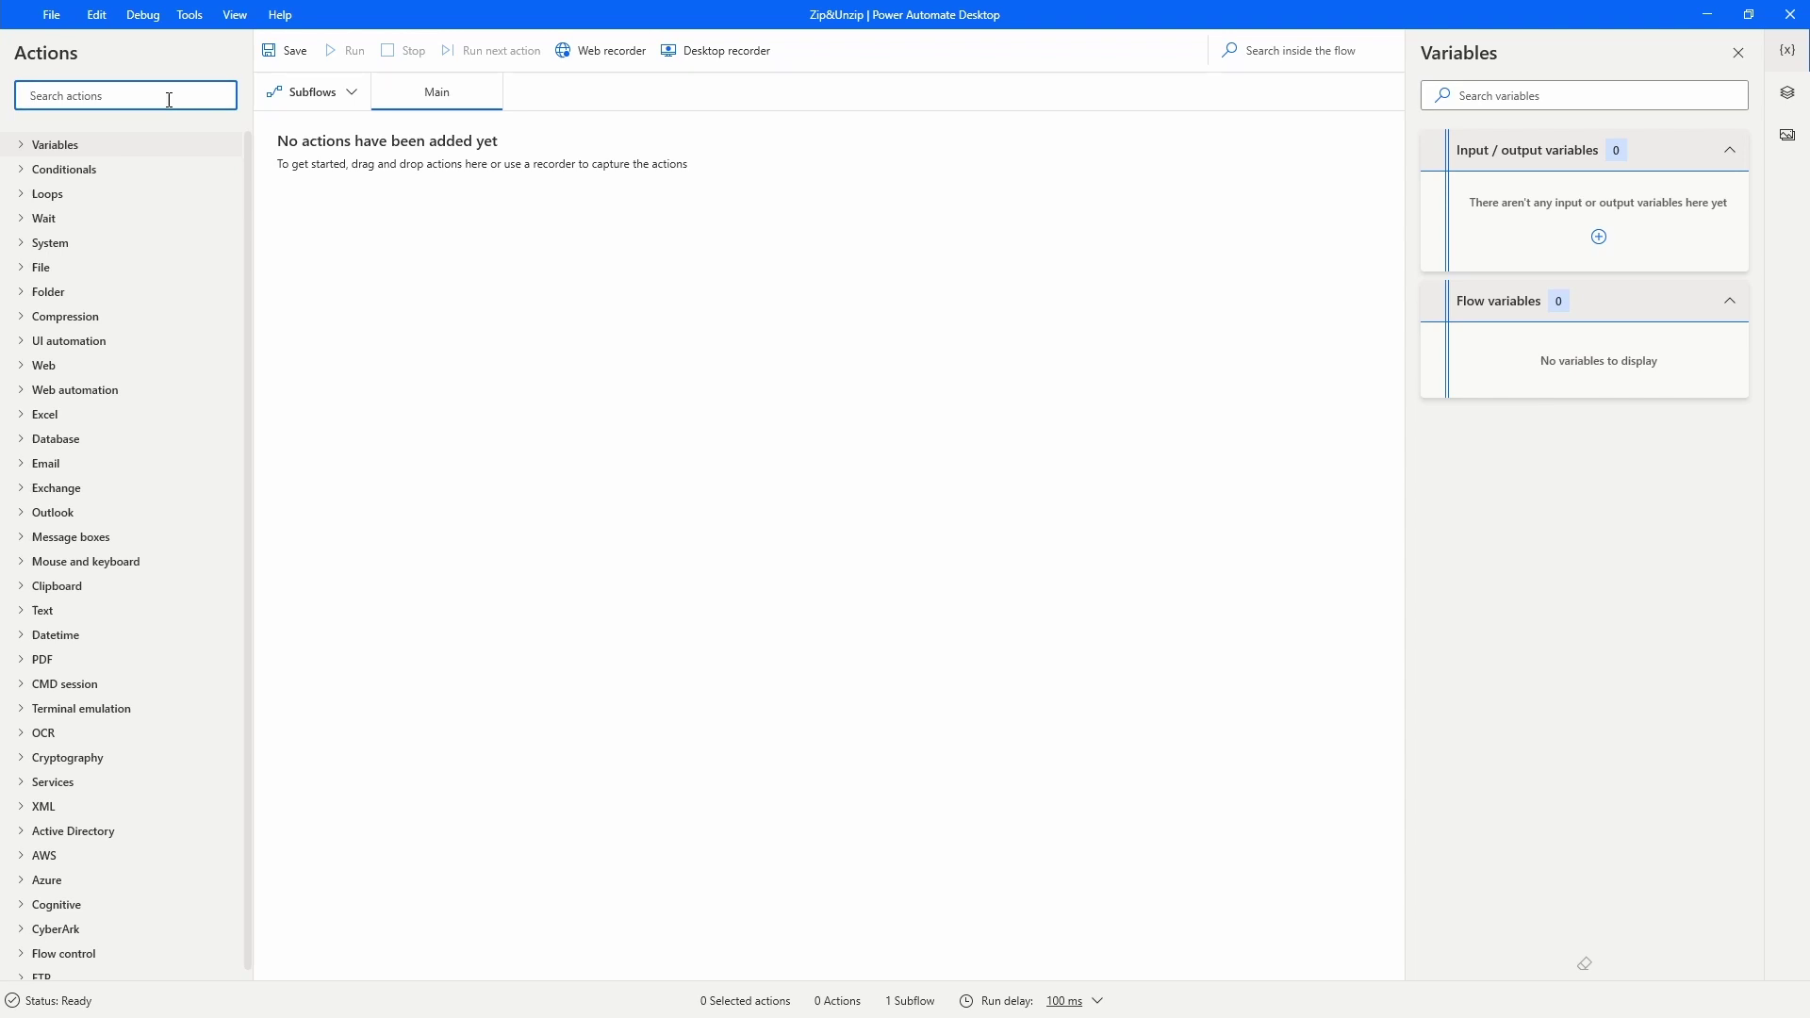
text(zip)
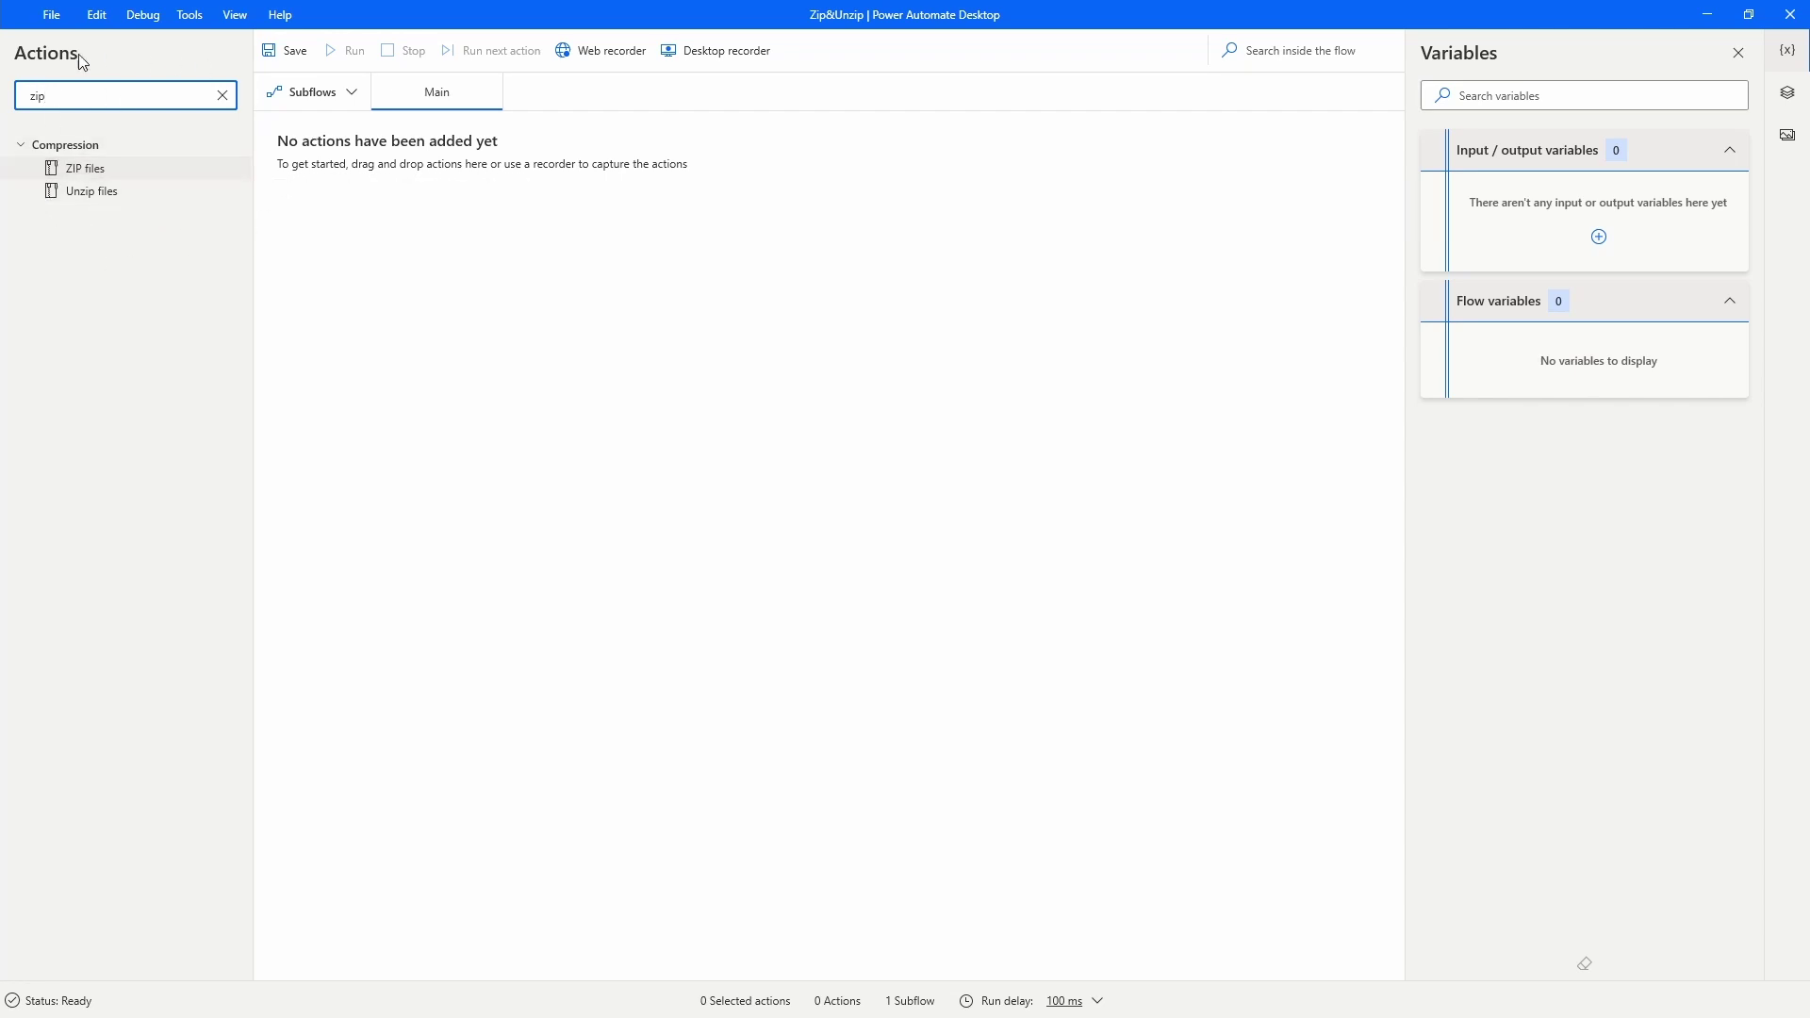
Add a ZIP files action with its archive path set to zip.zip
drag(141, 168, 600, 239)
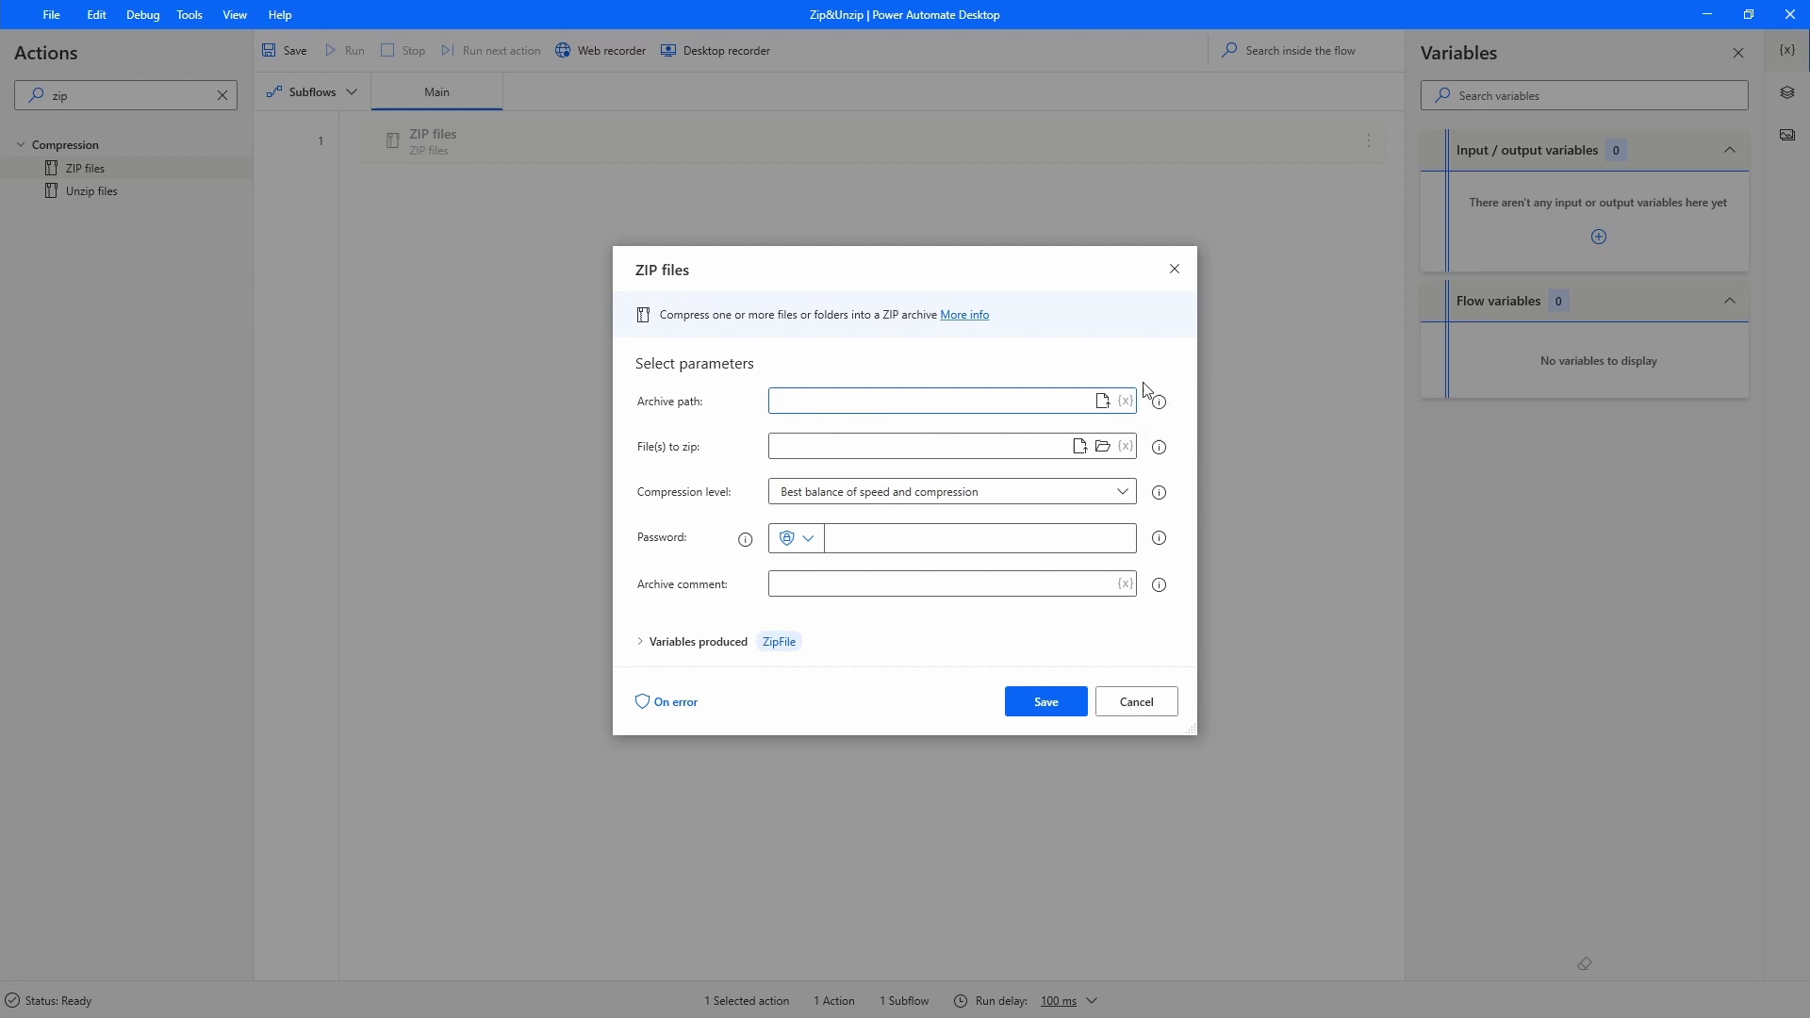
click(1103, 402)
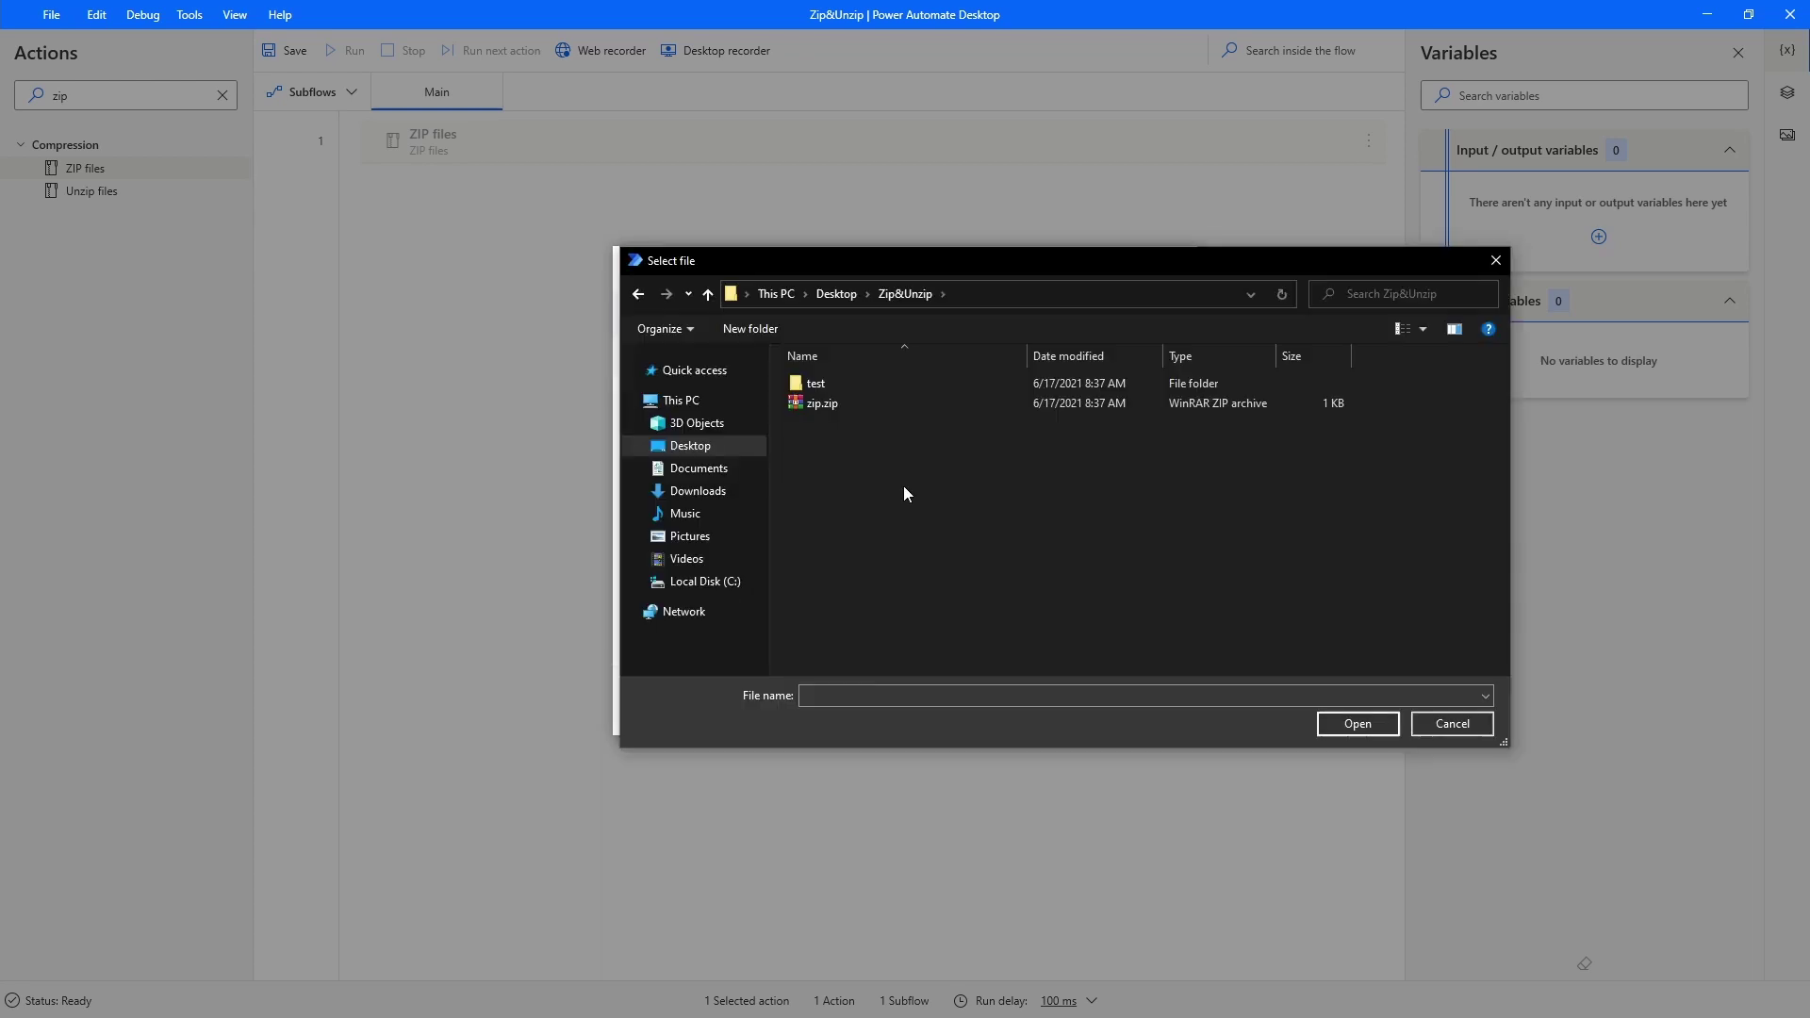
click(881, 401)
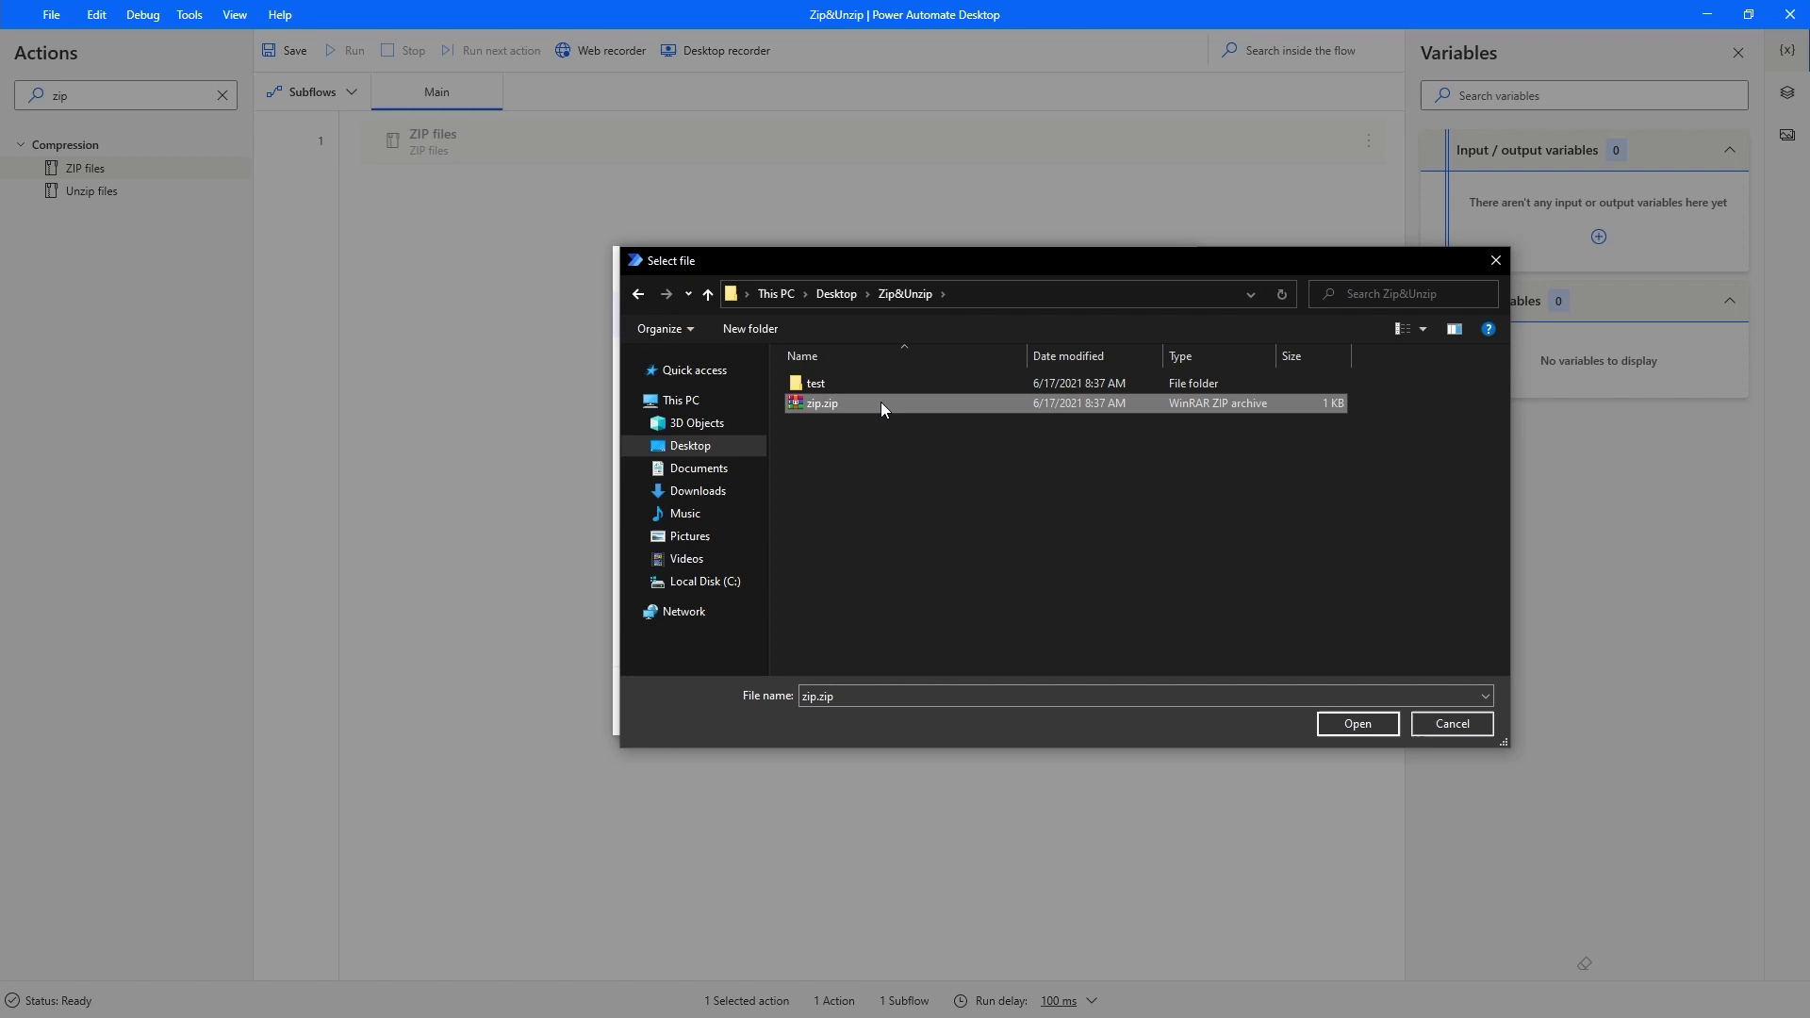
click(1358, 724)
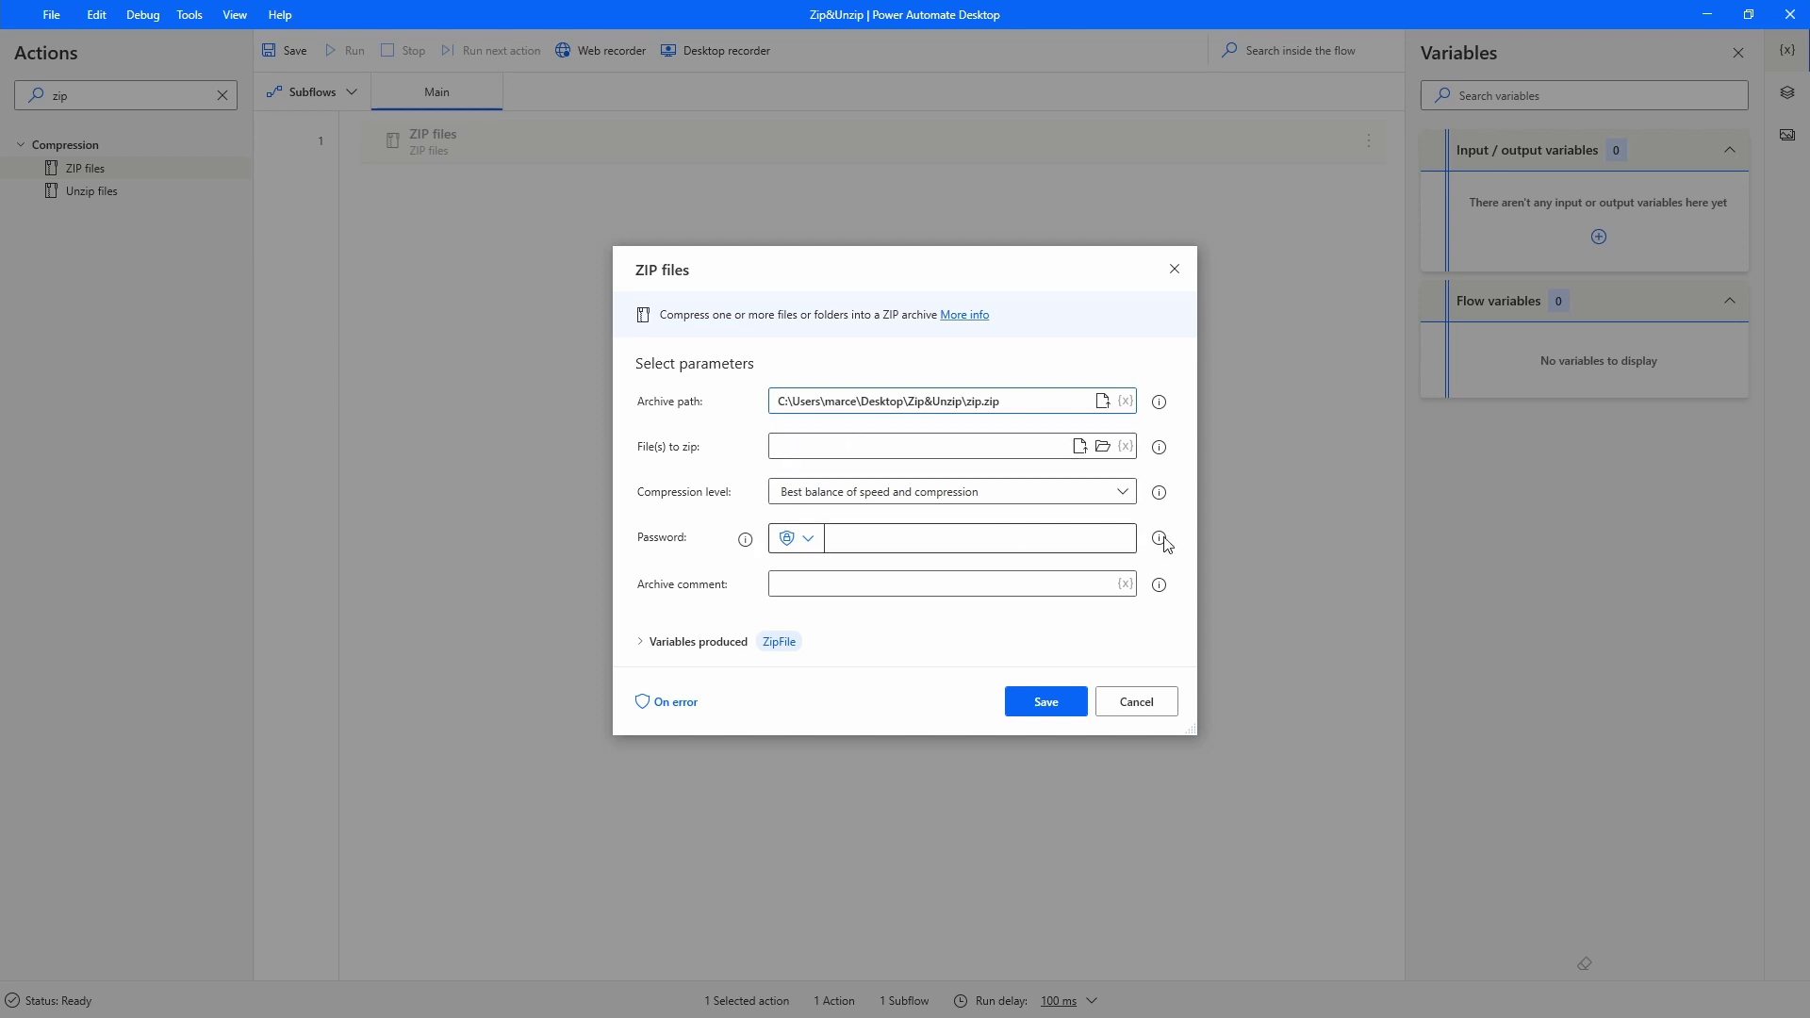
Choose the test folder under Desktop > Zip&Unzip as the files to zip
click(1103, 446)
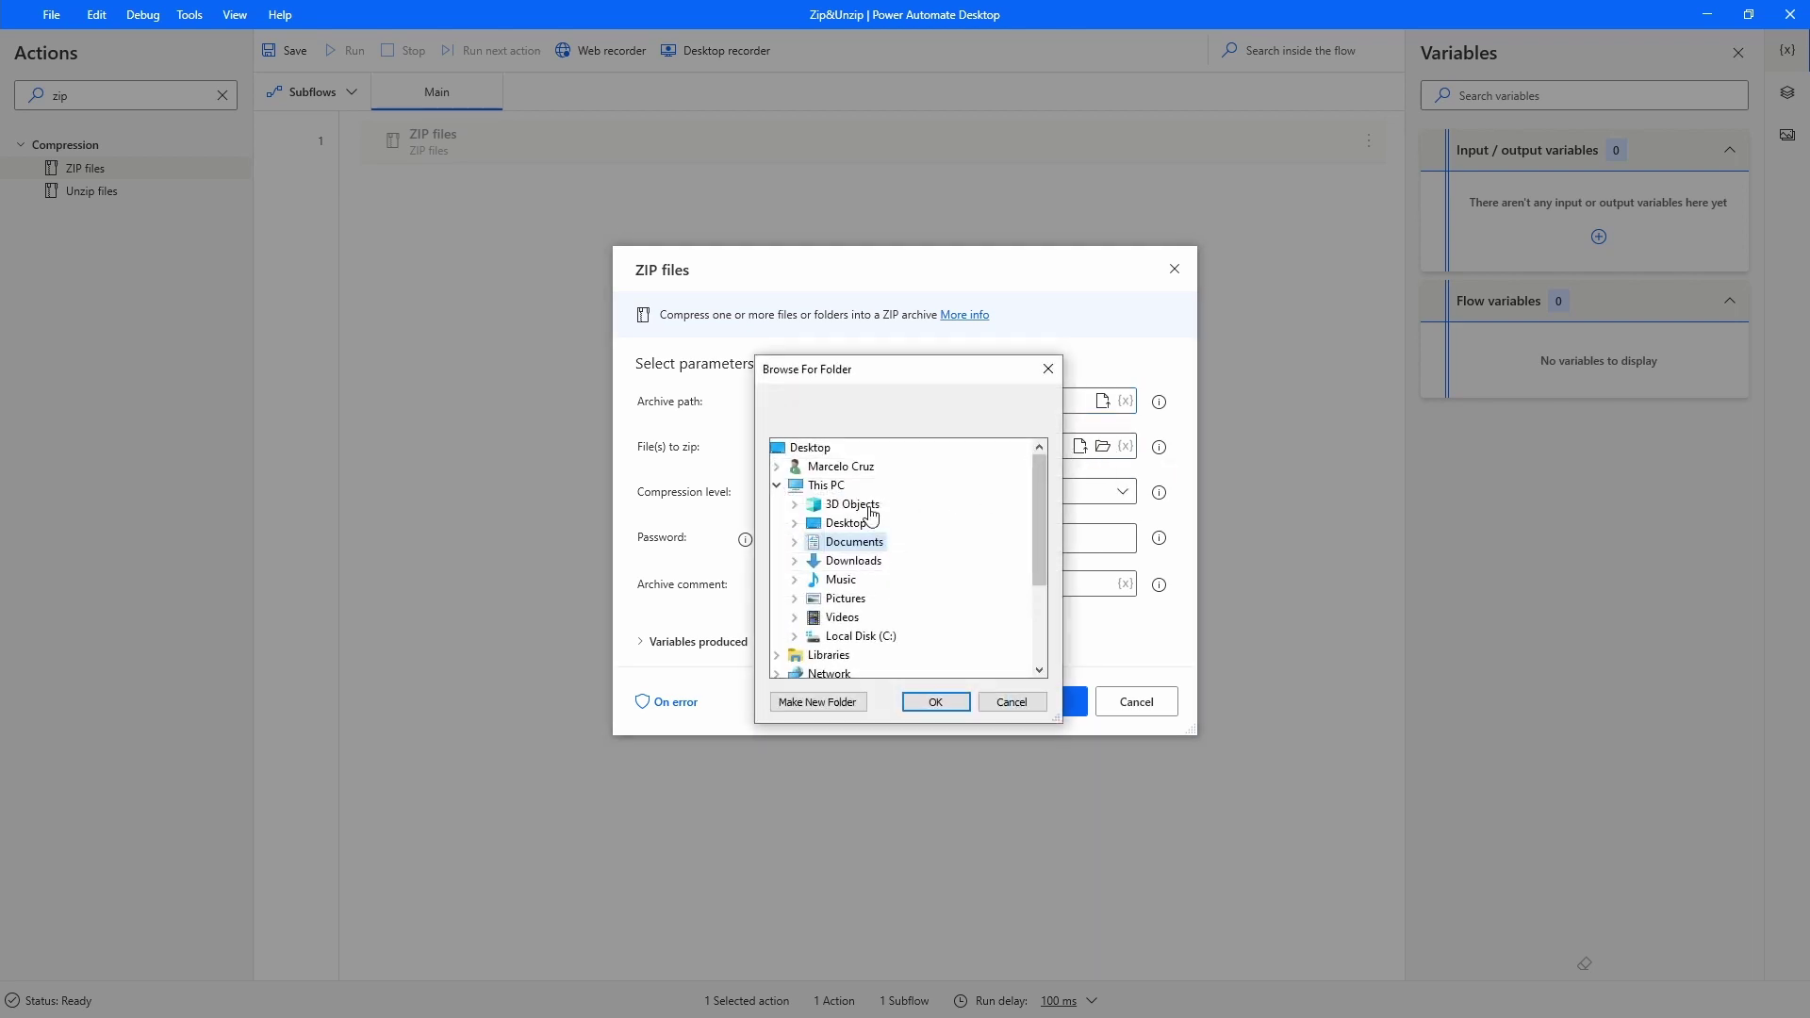
click(795, 523)
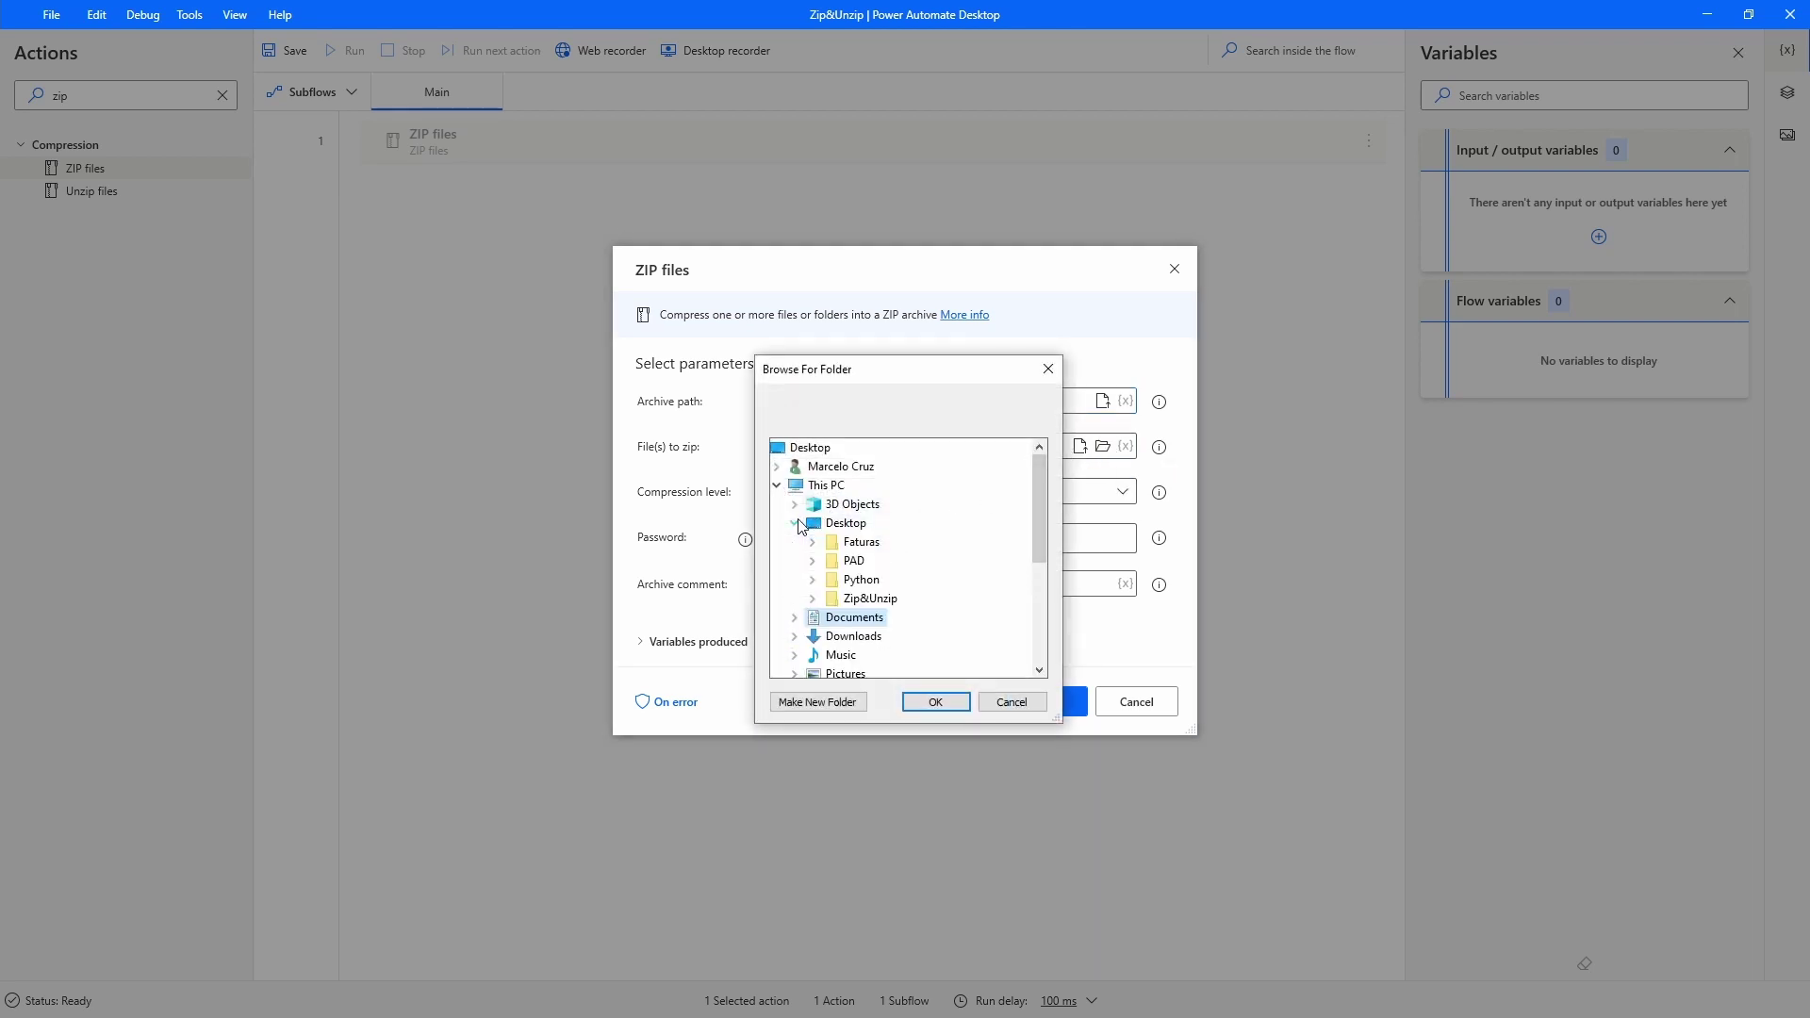
click(813, 599)
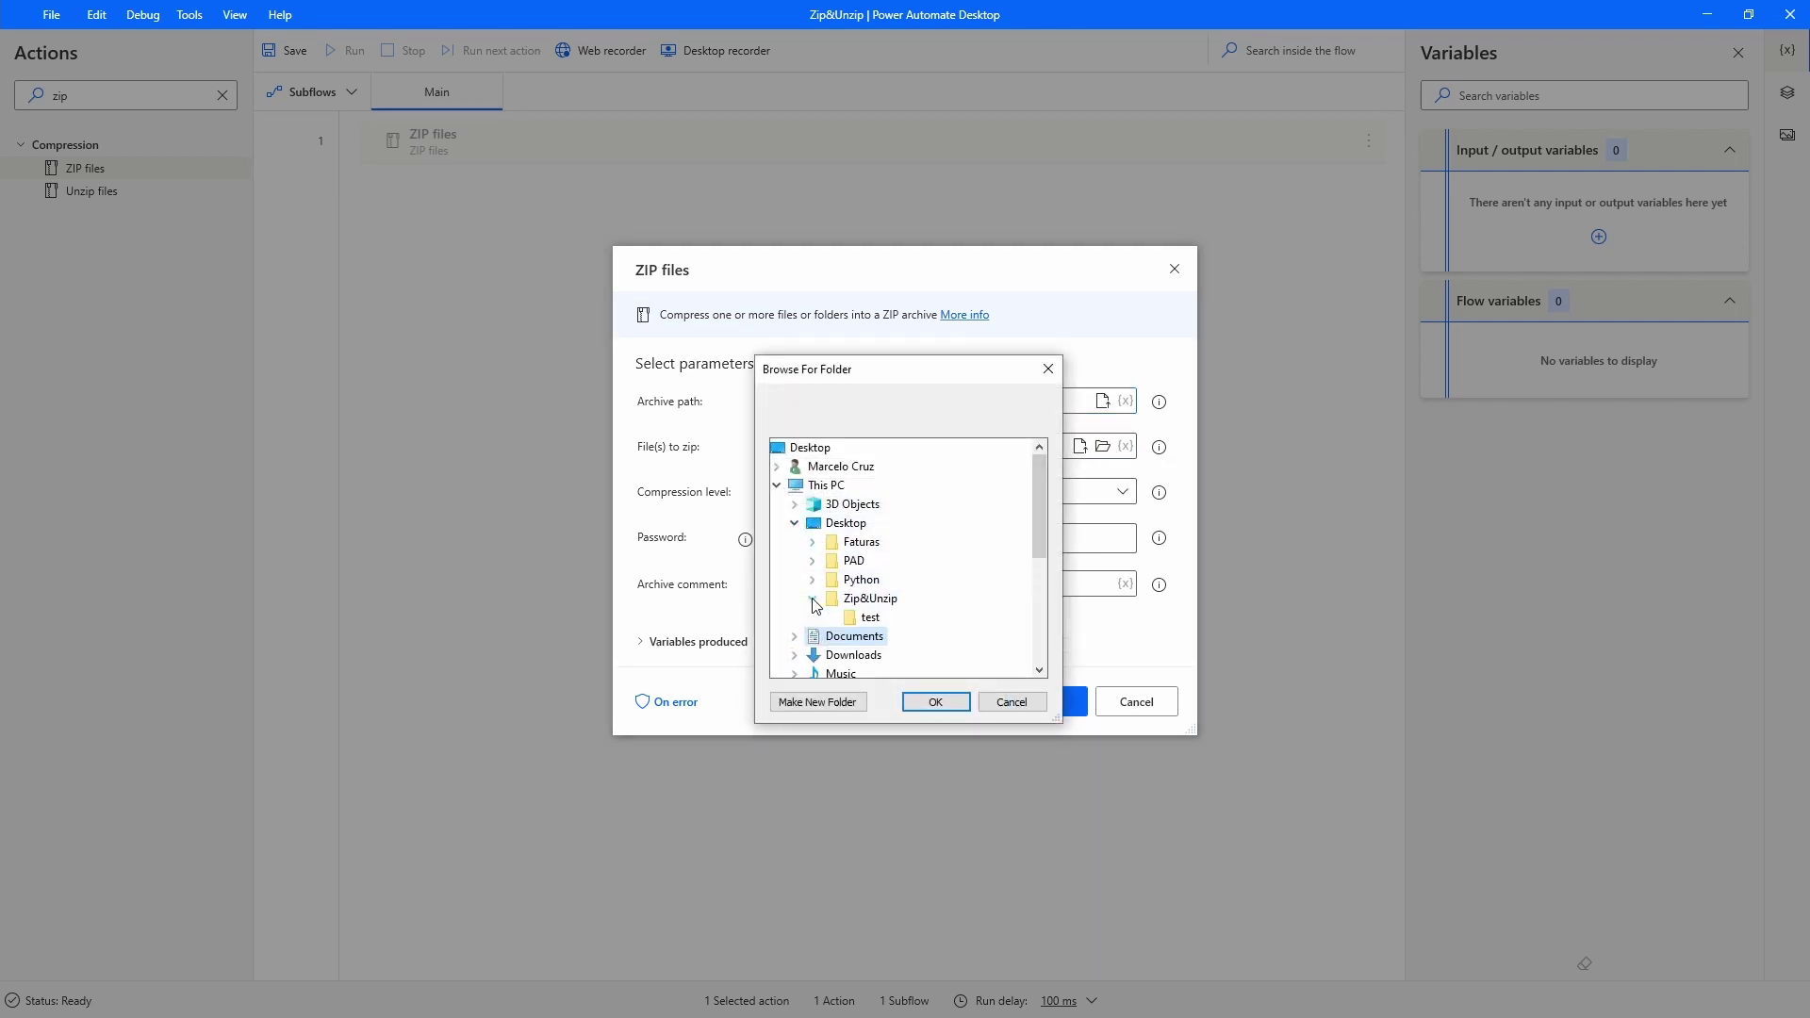
click(871, 618)
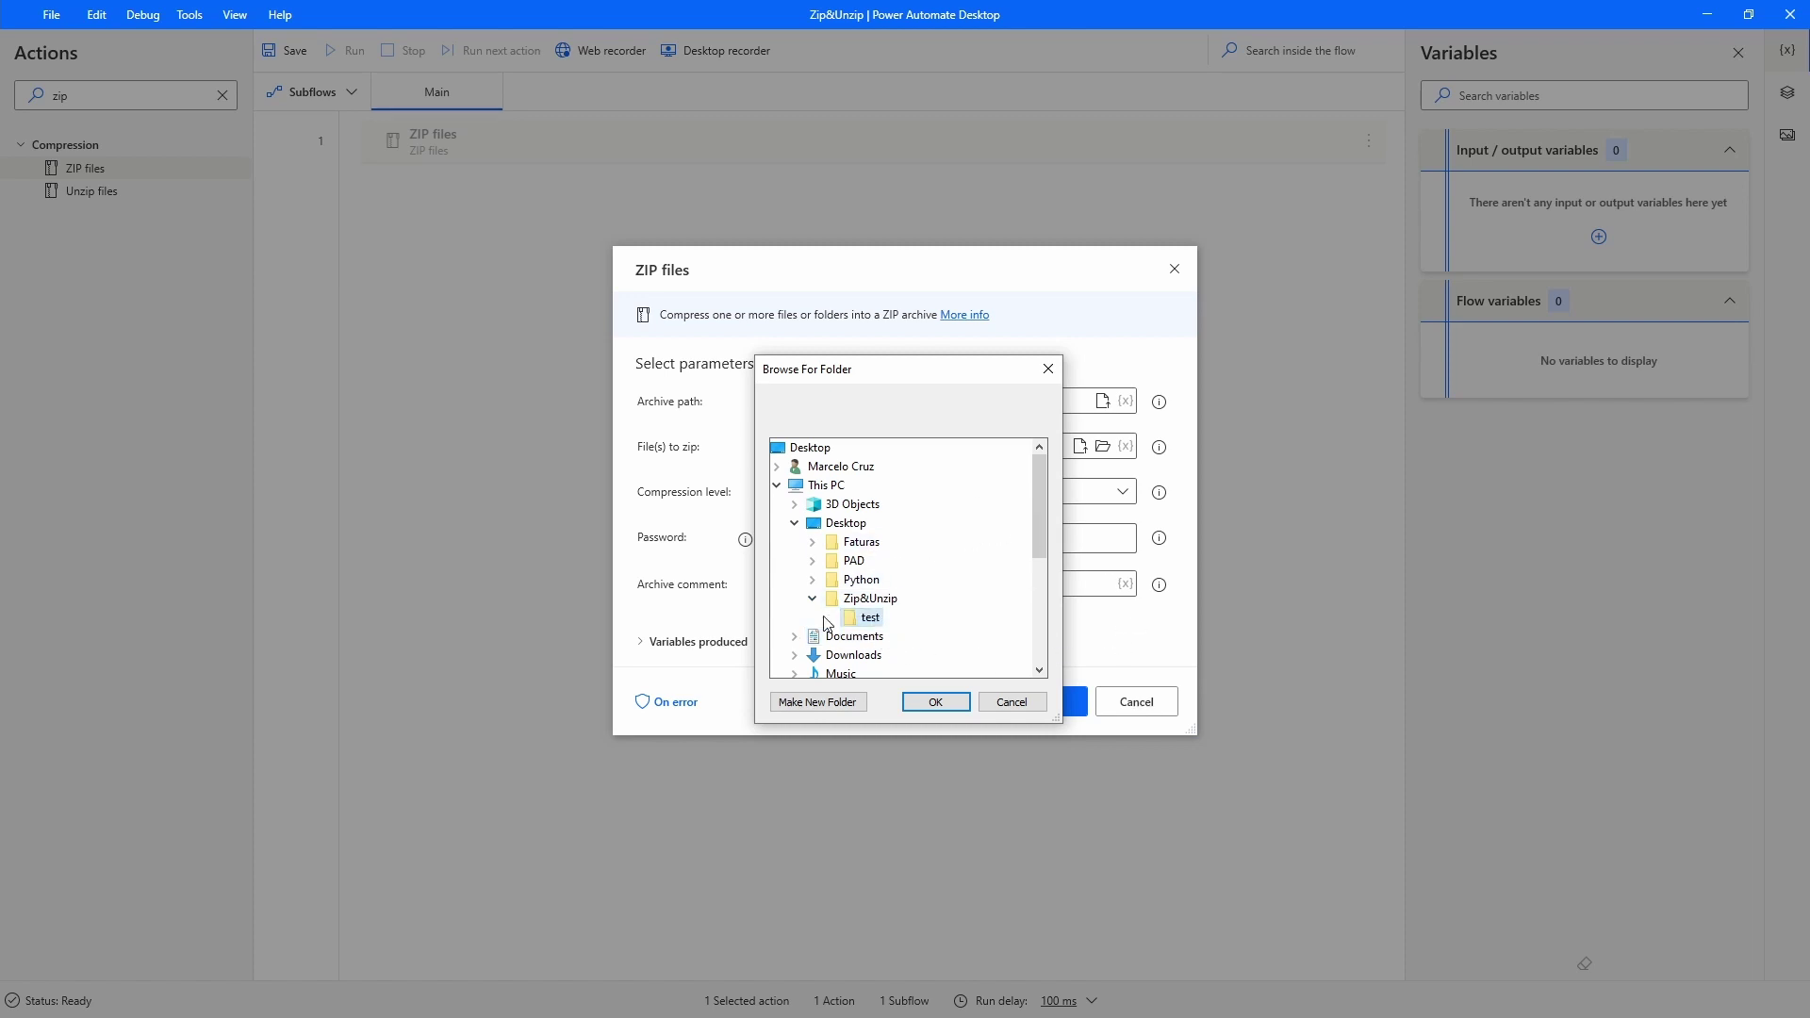
click(937, 703)
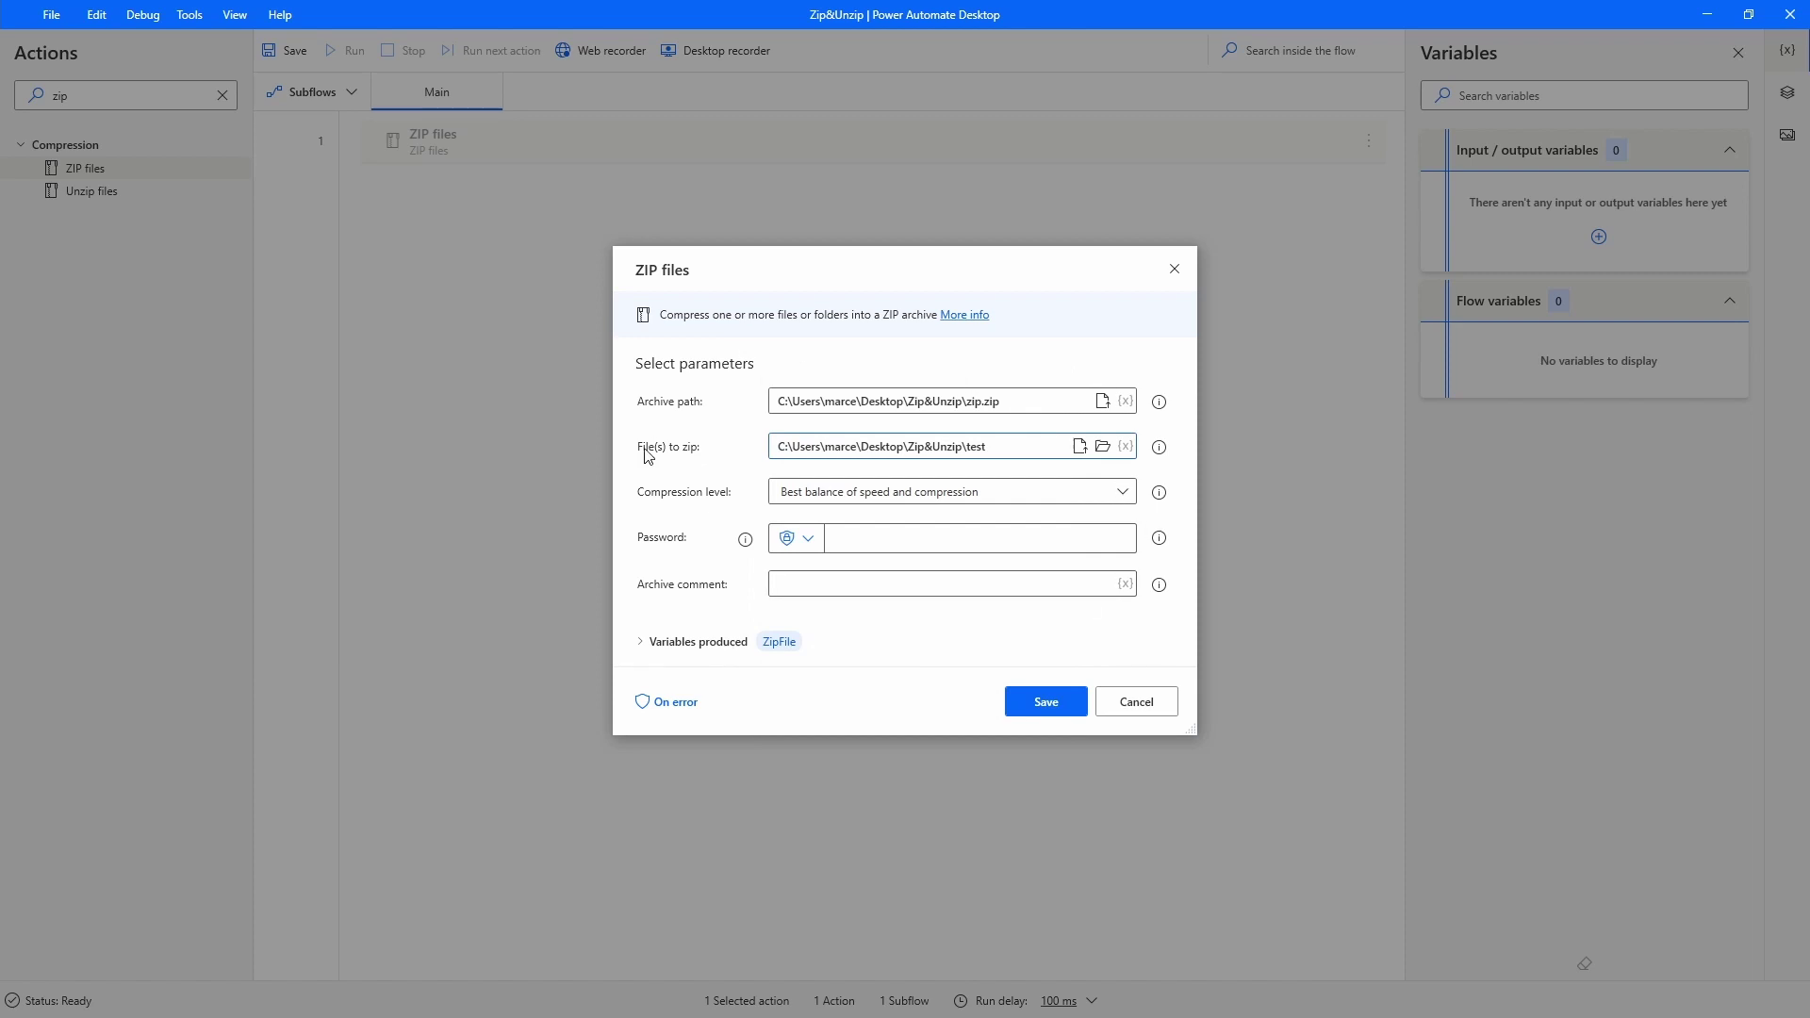
click(858, 500)
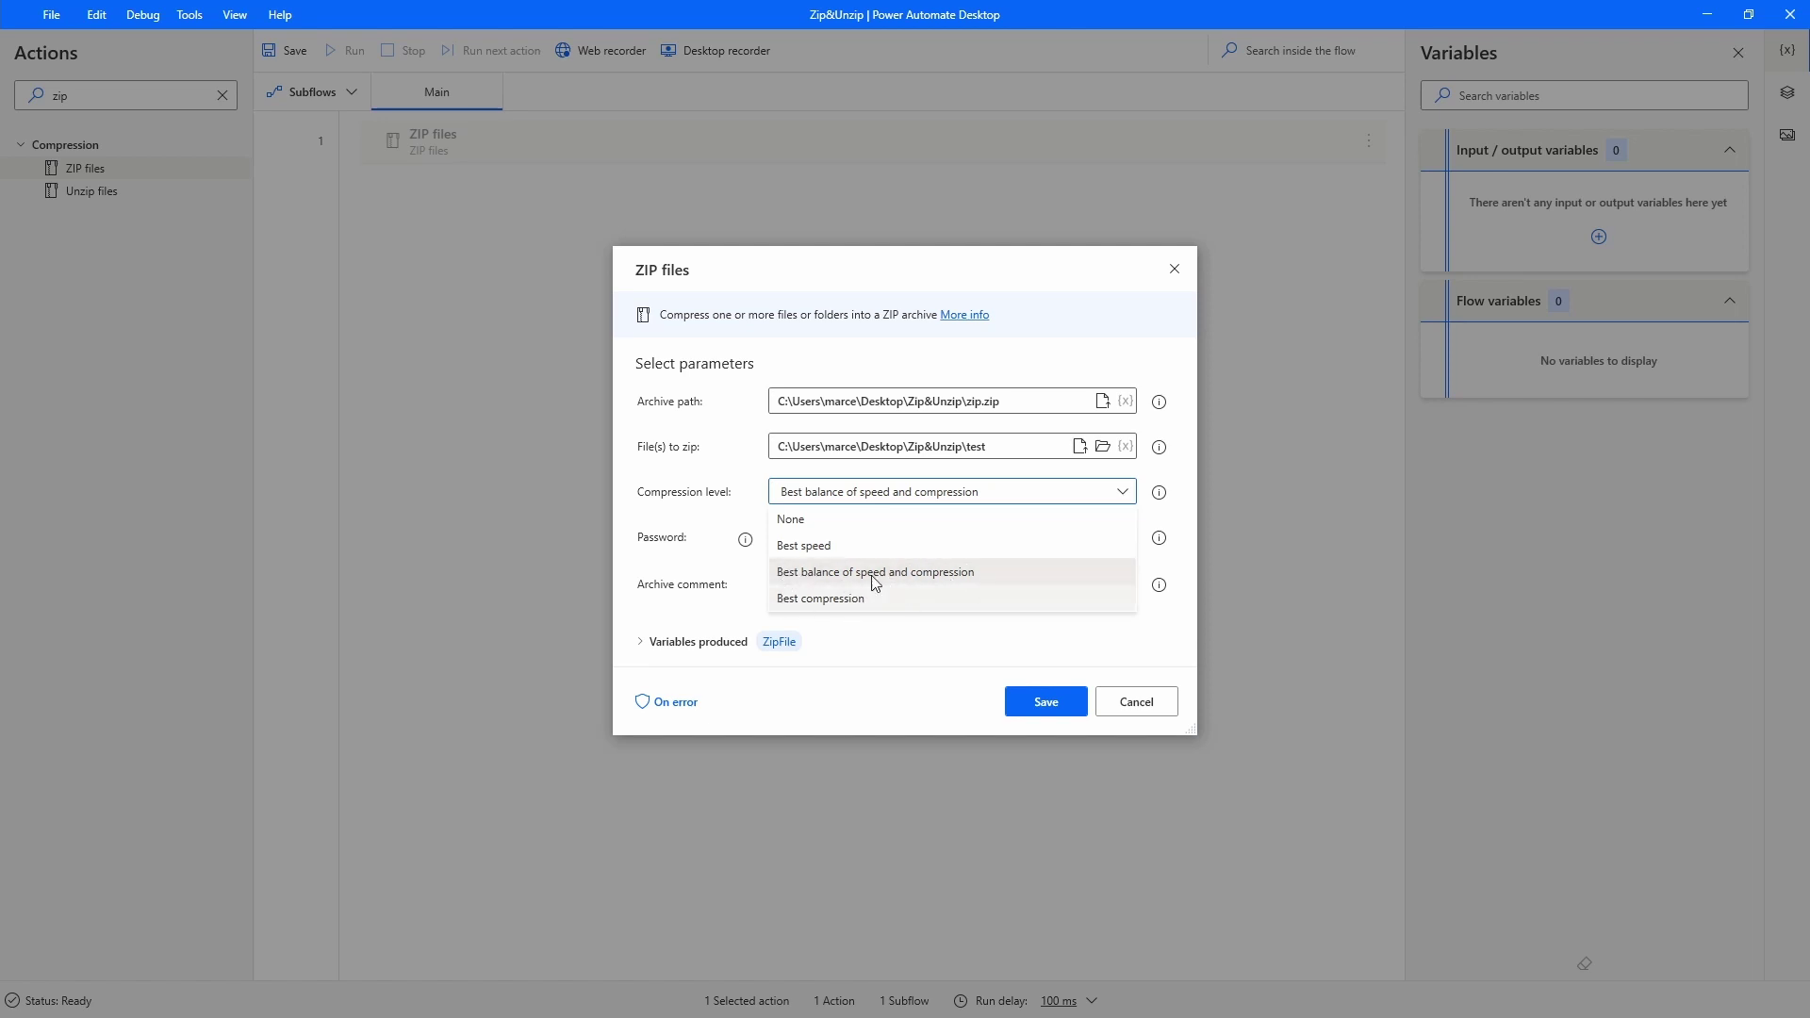
Keep Best balance compression, switch off the ZipFile variable, save the step and run the flow
click(880, 496)
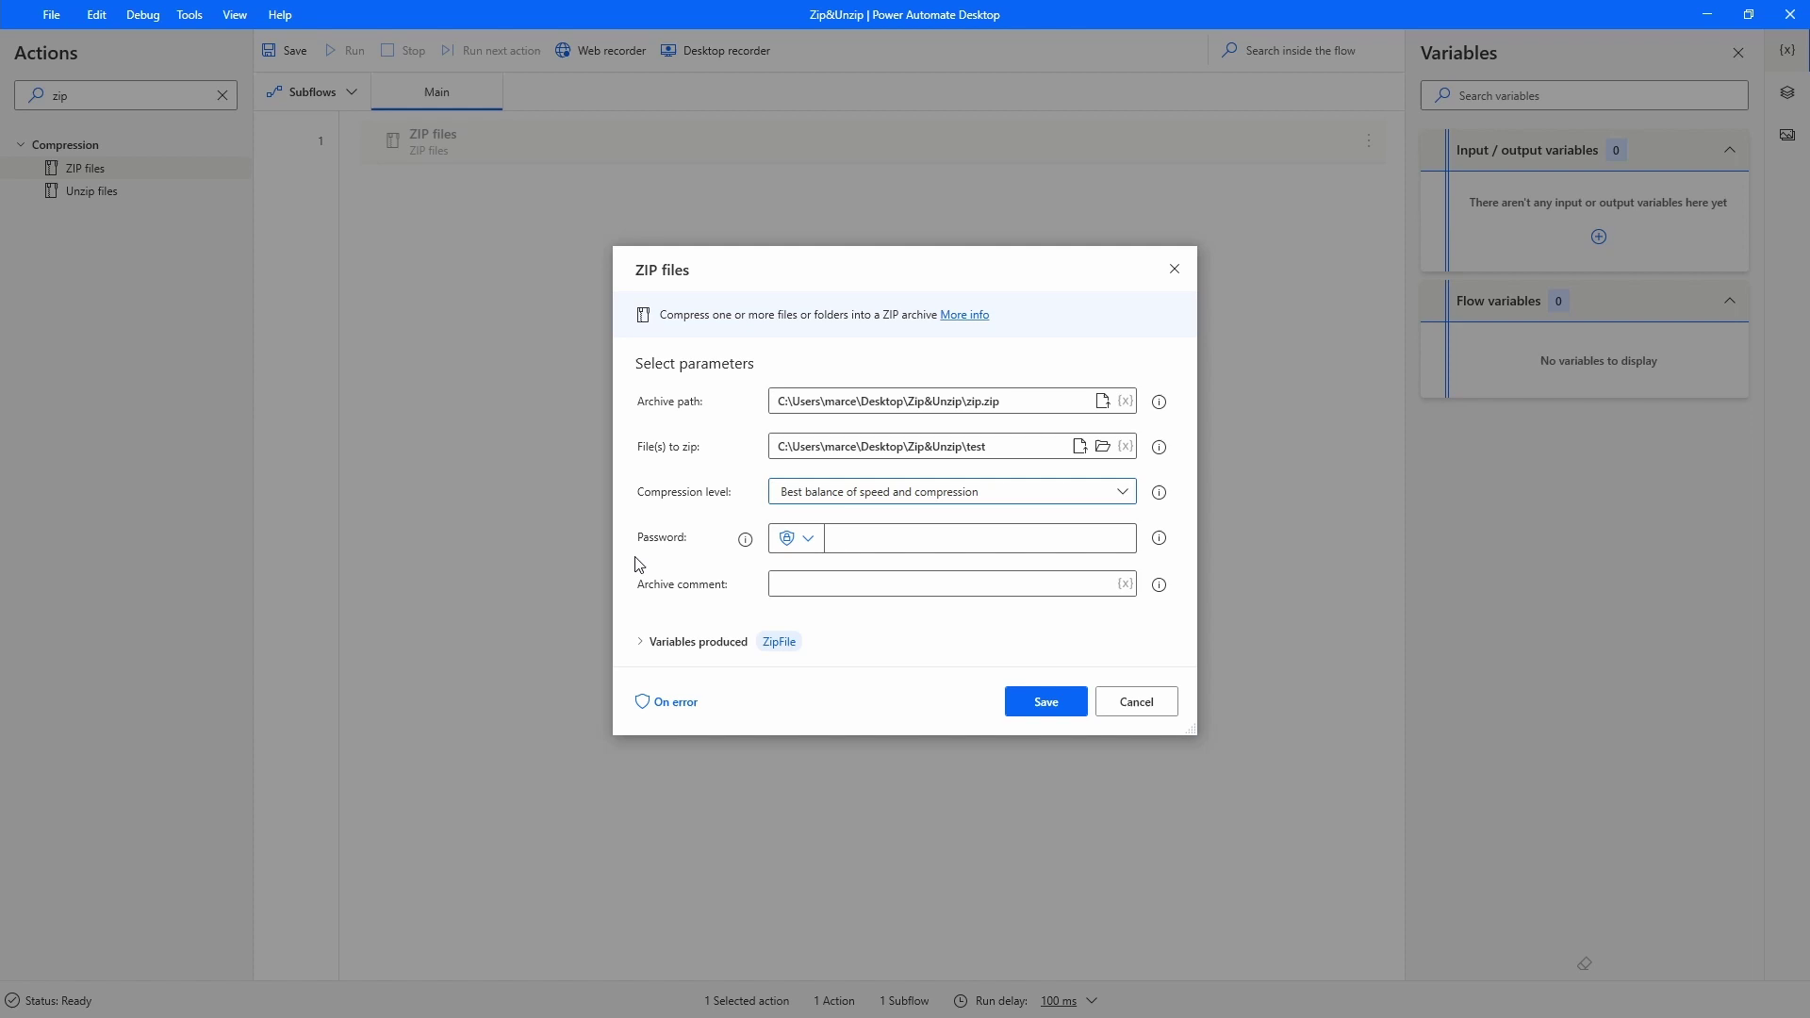
click(882, 540)
click(662, 643)
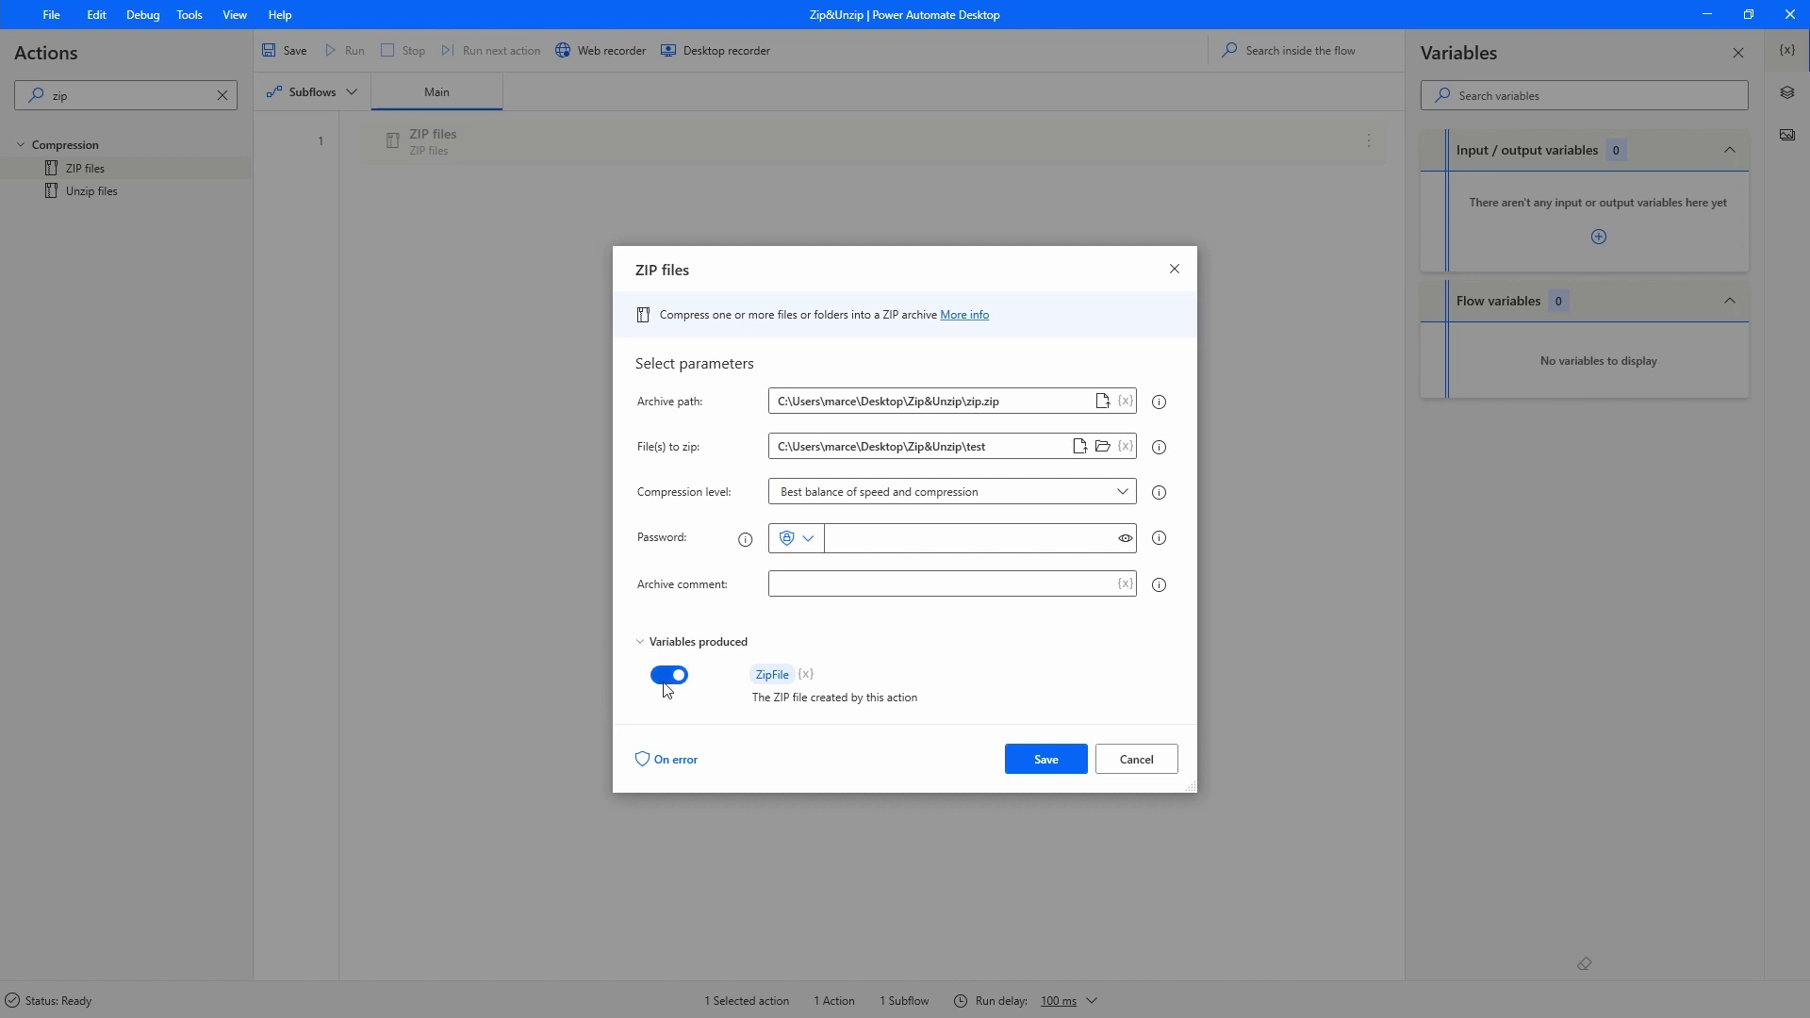
click(666, 678)
click(1042, 759)
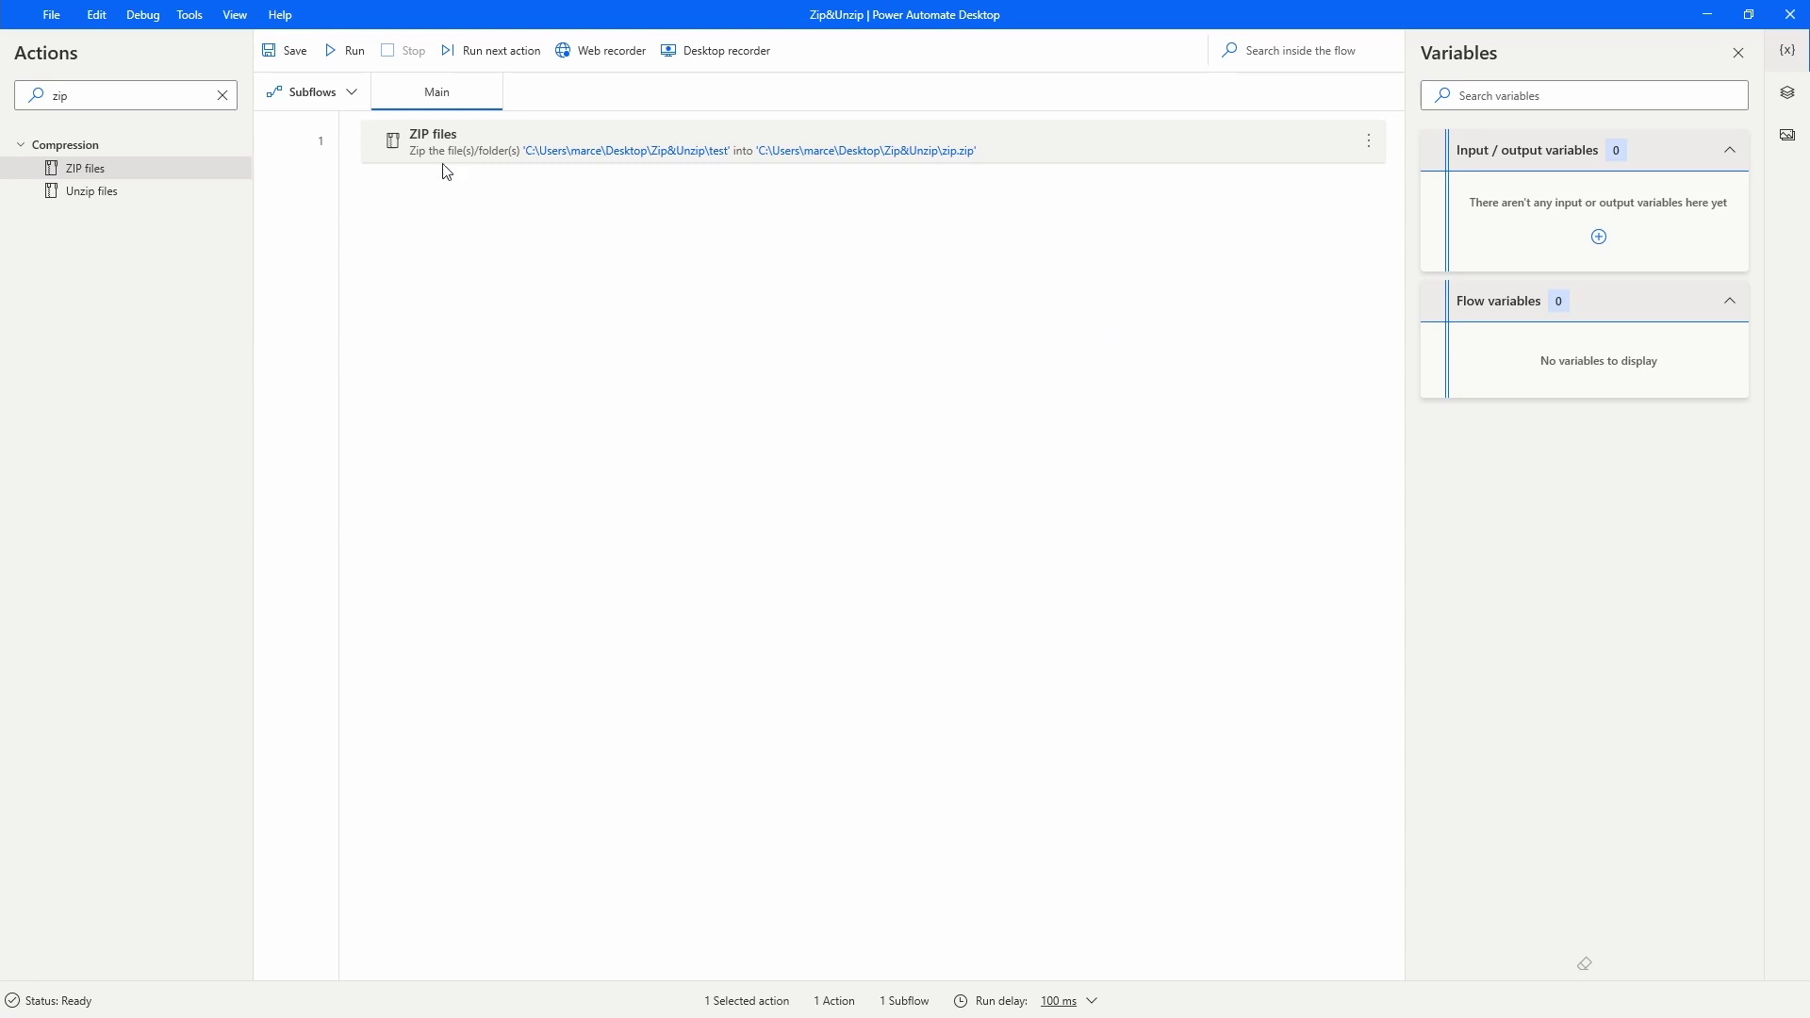
click(356, 55)
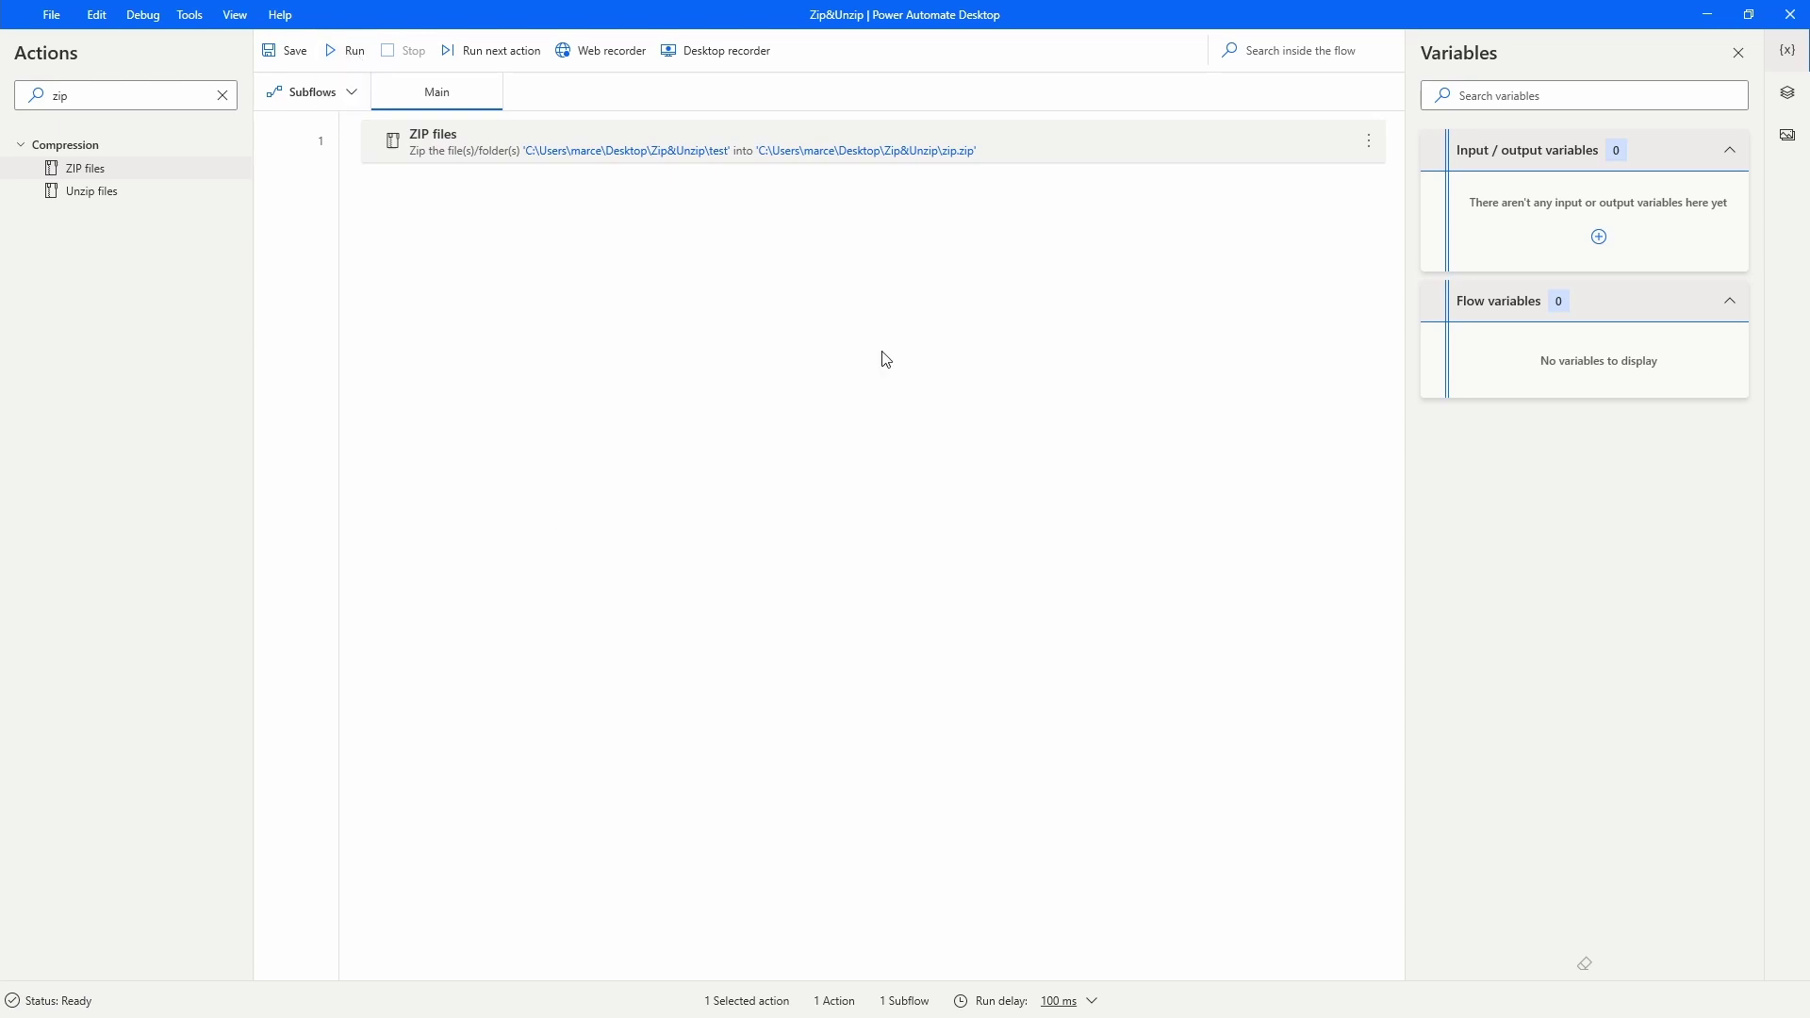
Open zip.zip in WinRAR, confirm its test folder holds 1.txt–4.txt, then minimize WinRAR
key(super)
click(439, 1000)
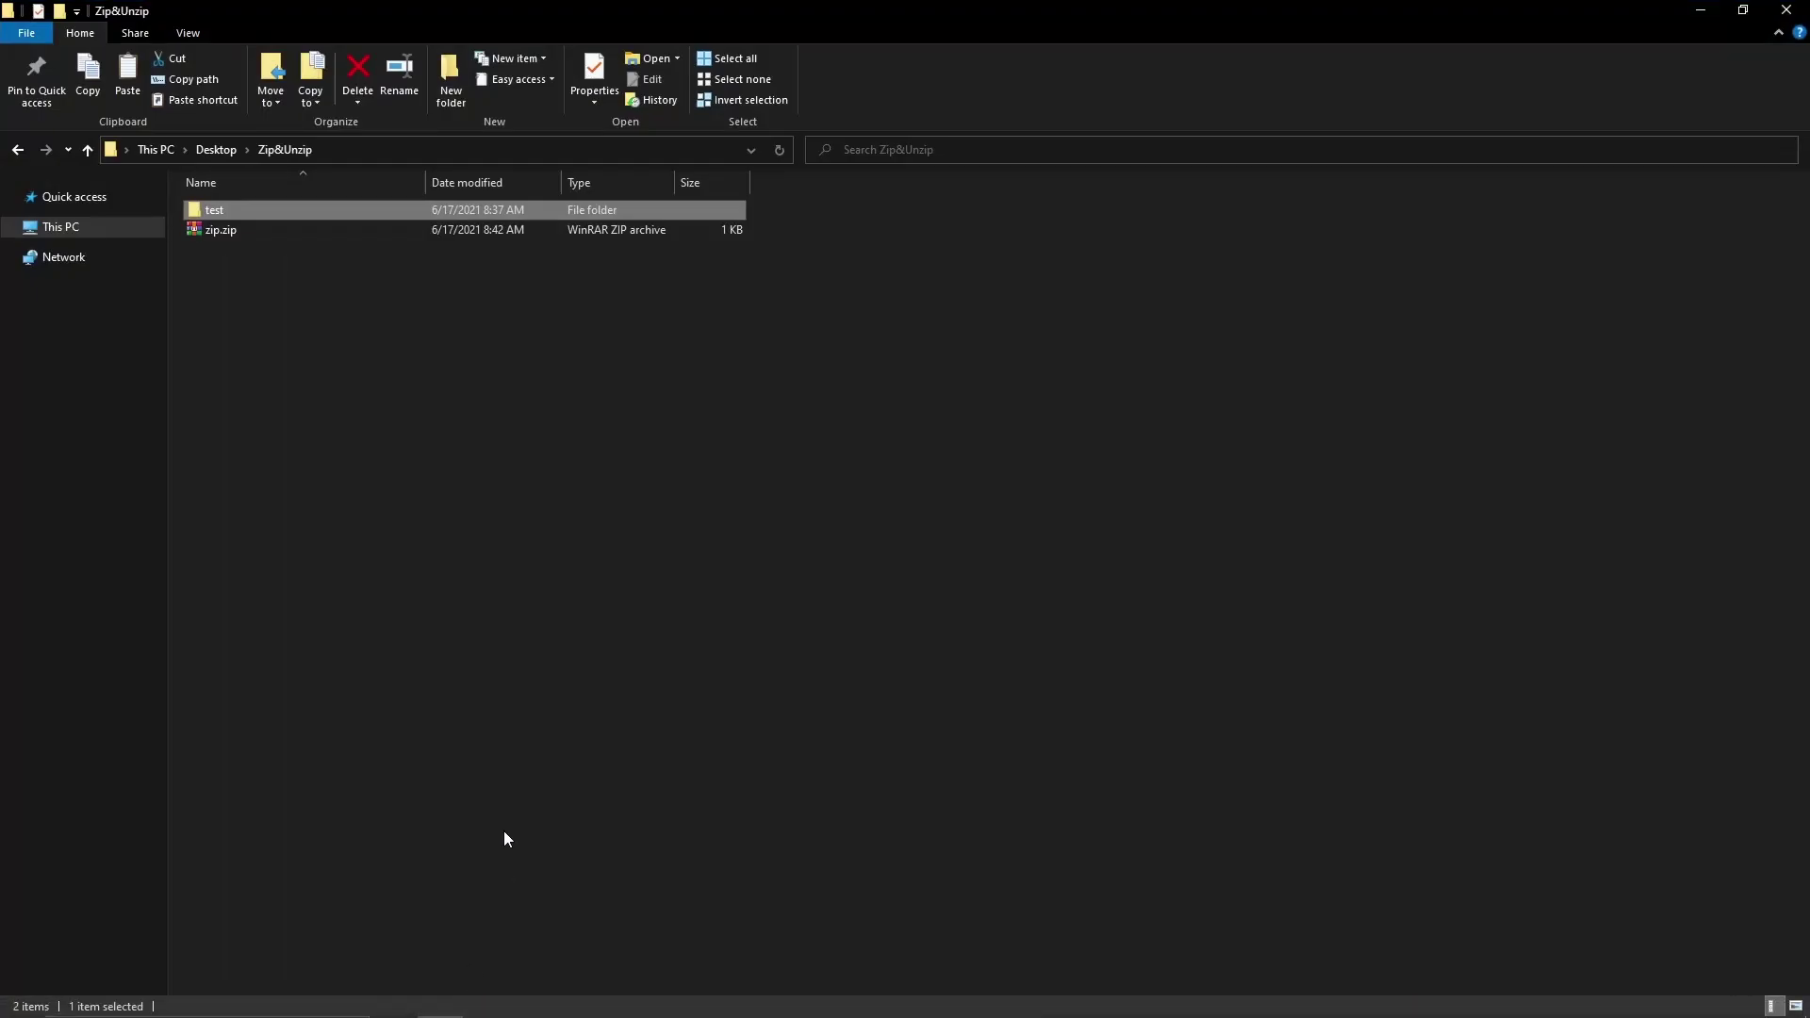
click(209, 235)
double_click(208, 234)
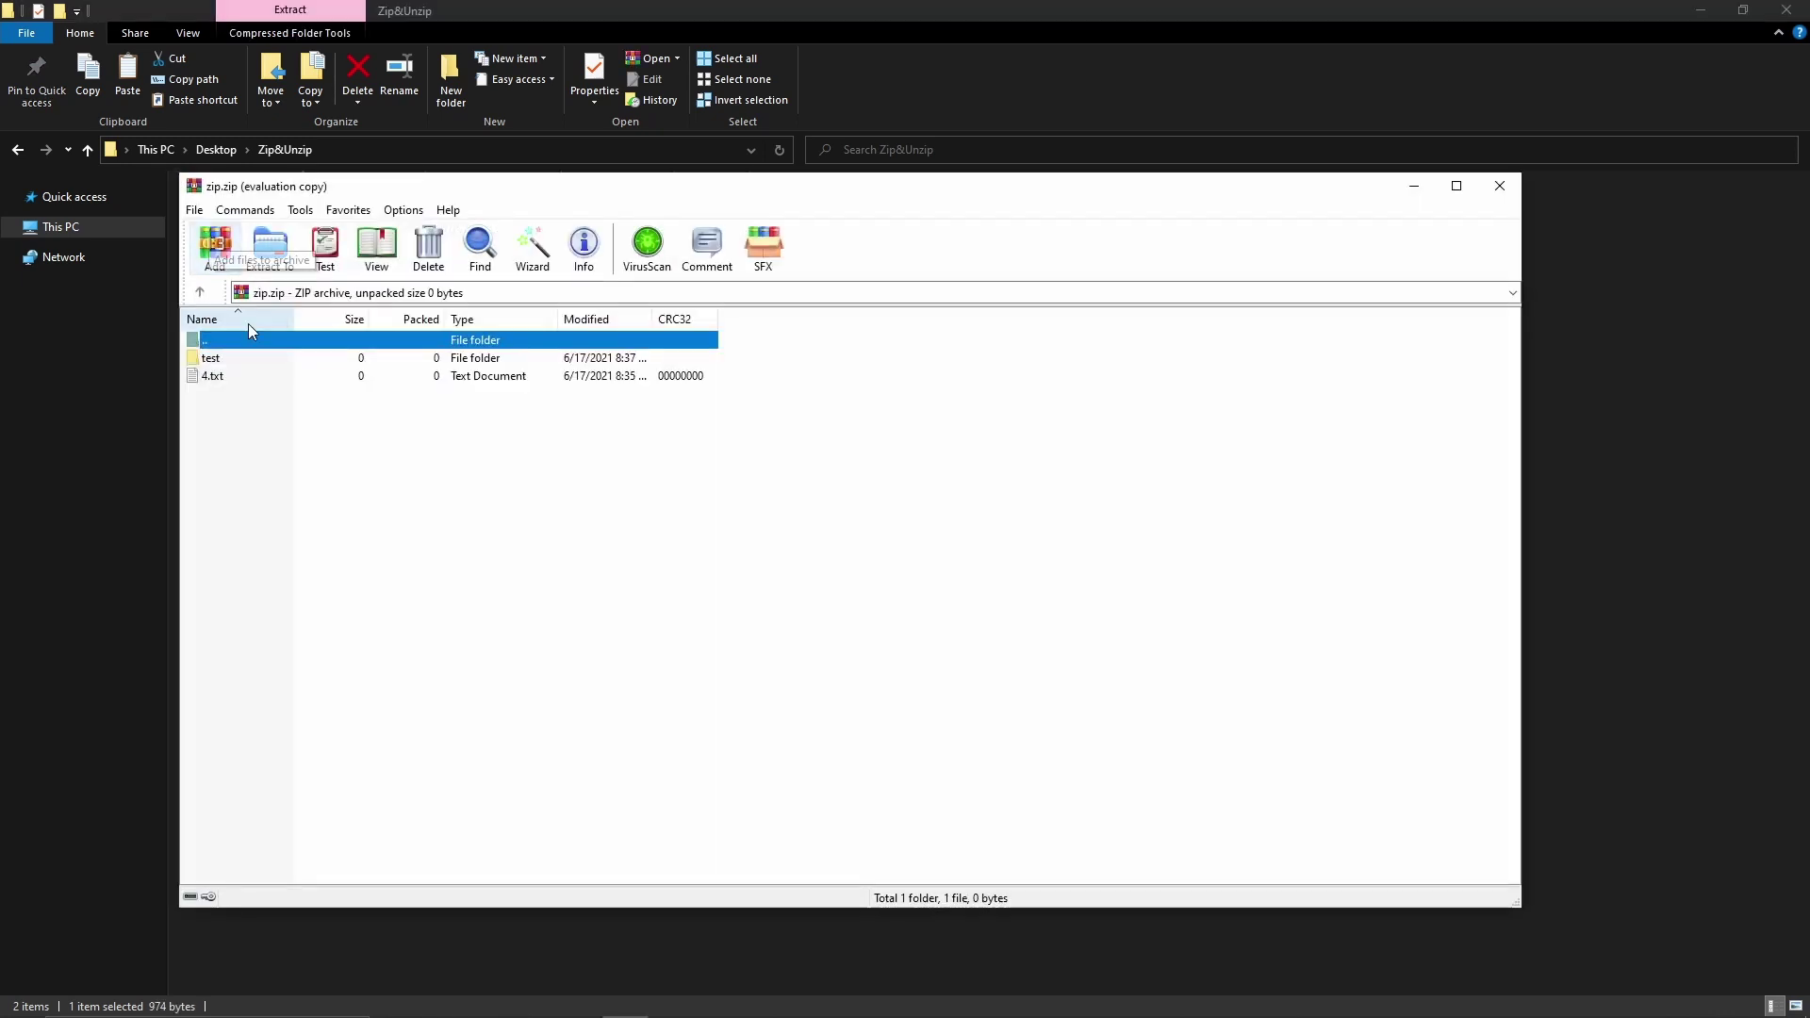
double_click(250, 374)
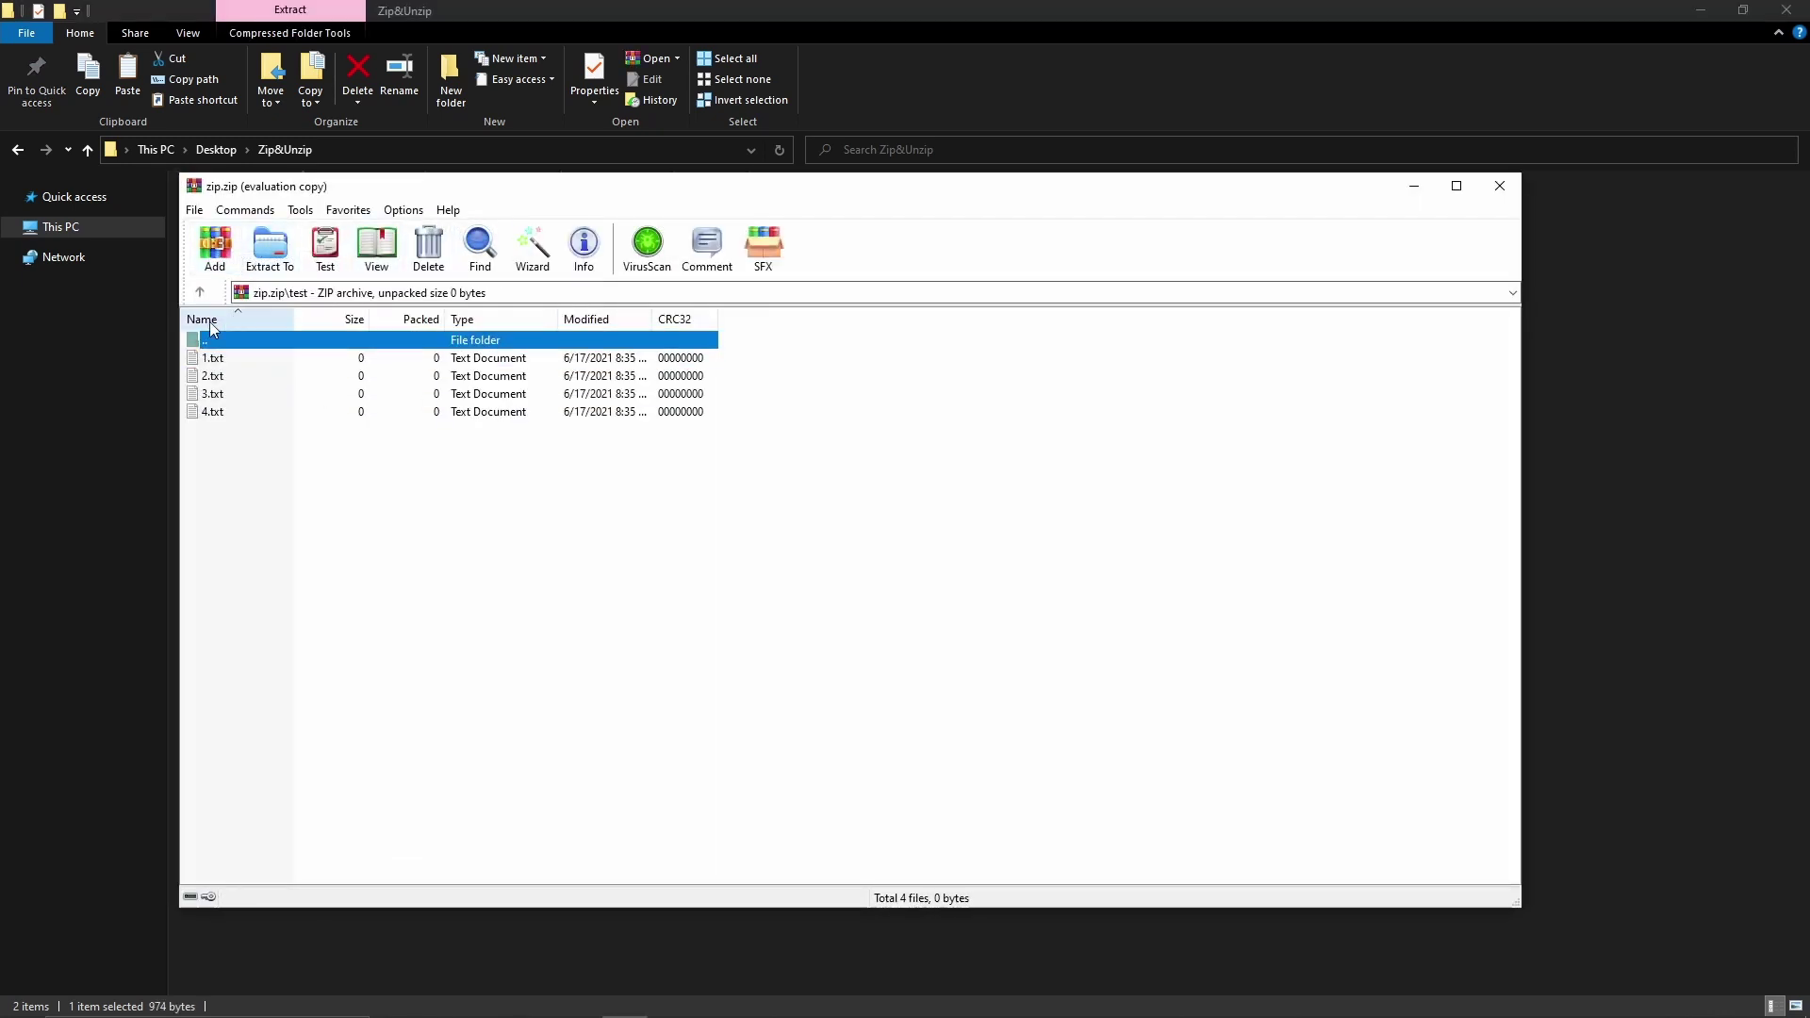
double_click(207, 337)
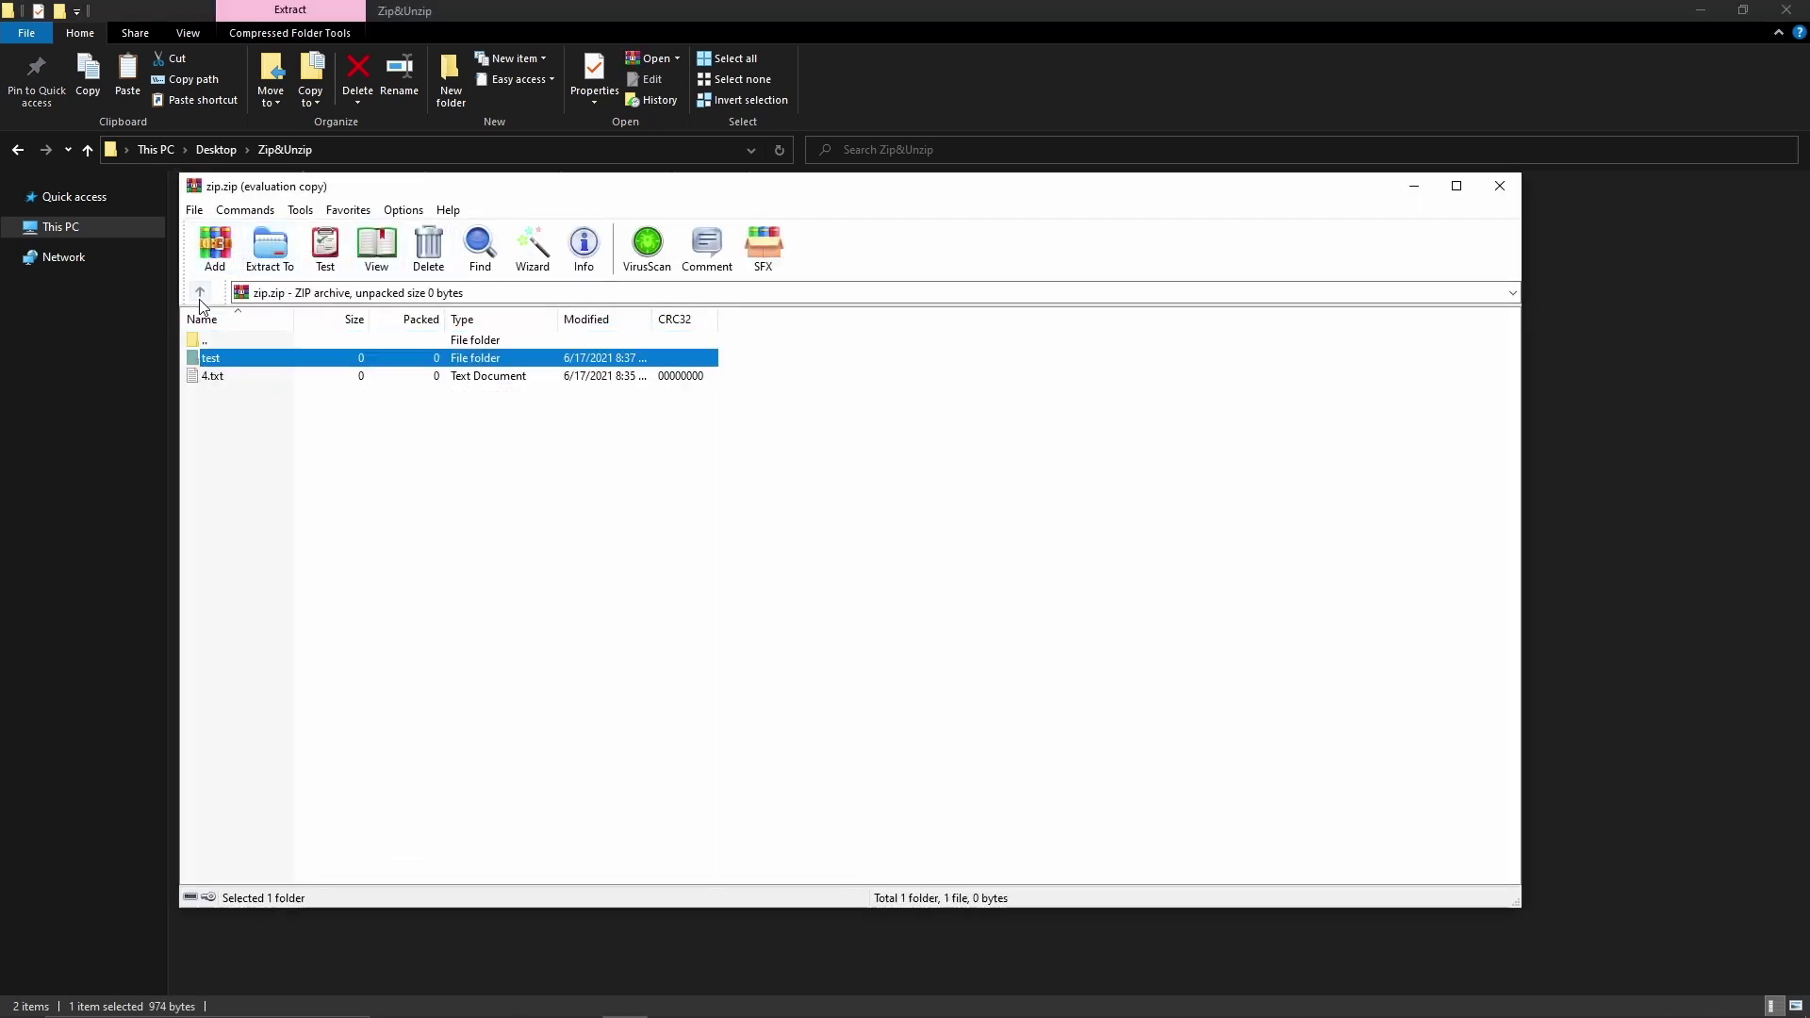
double_click(242, 366)
click(282, 484)
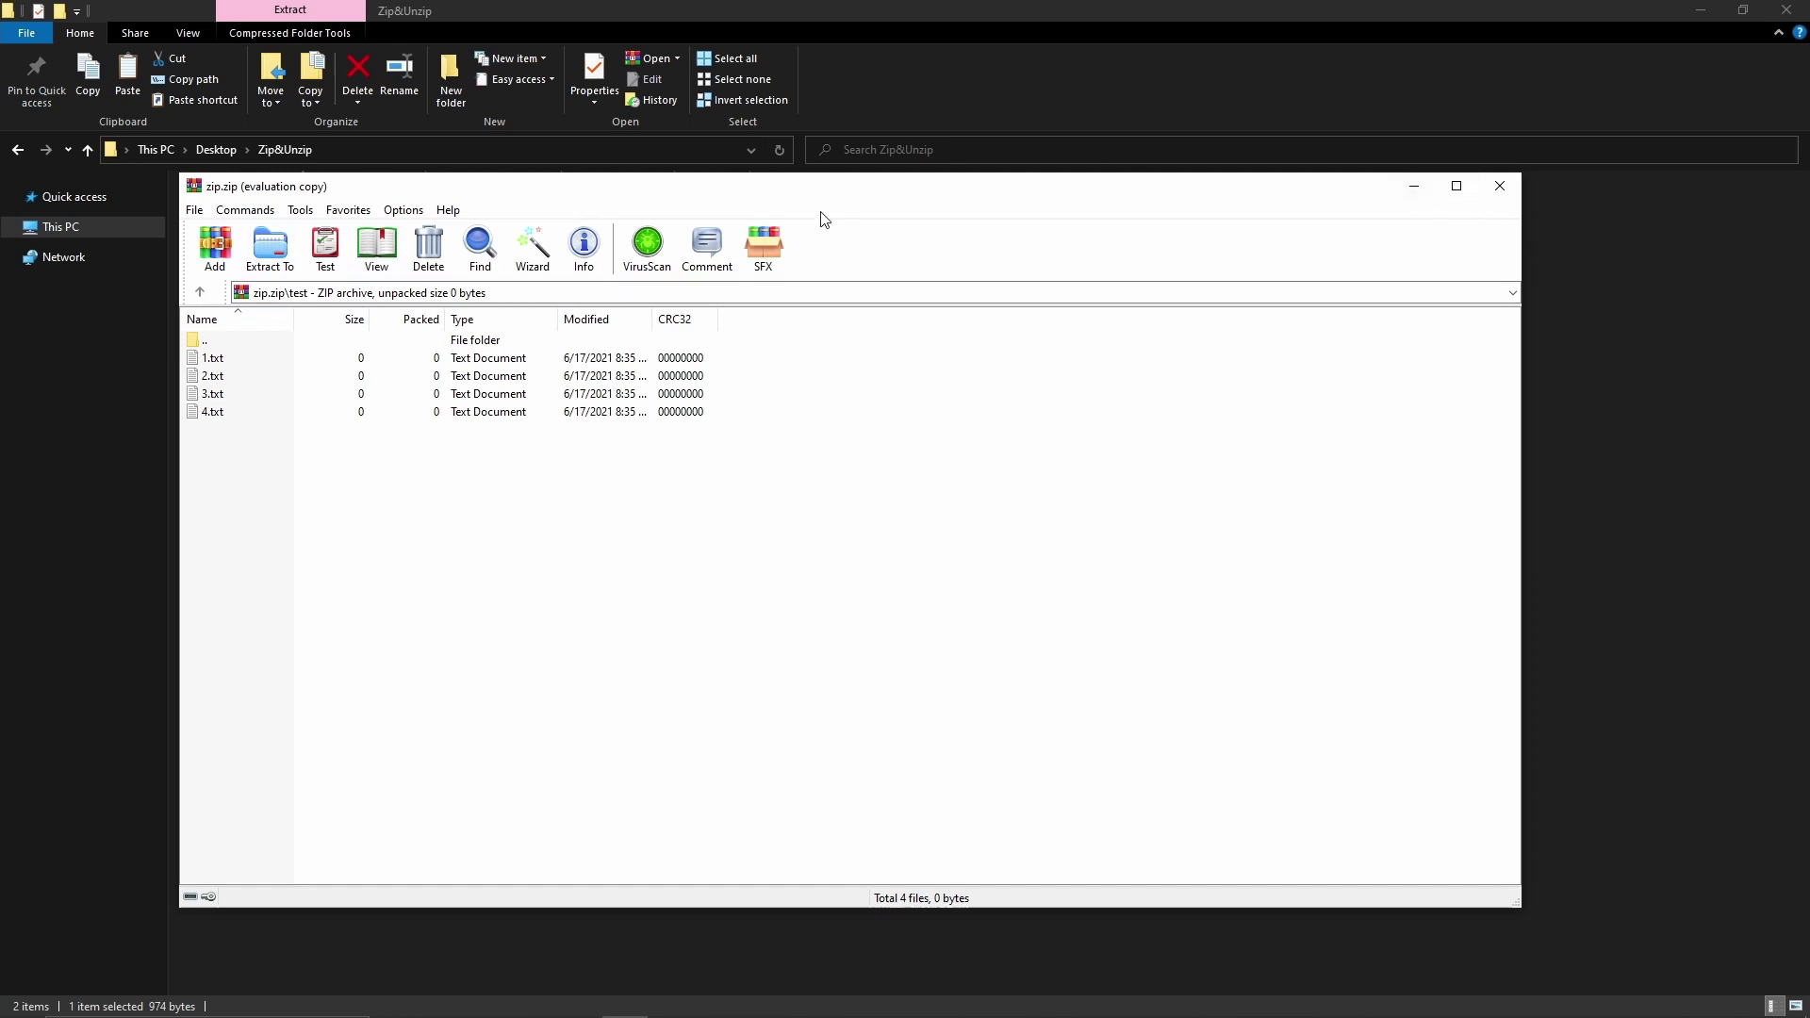
click(1413, 188)
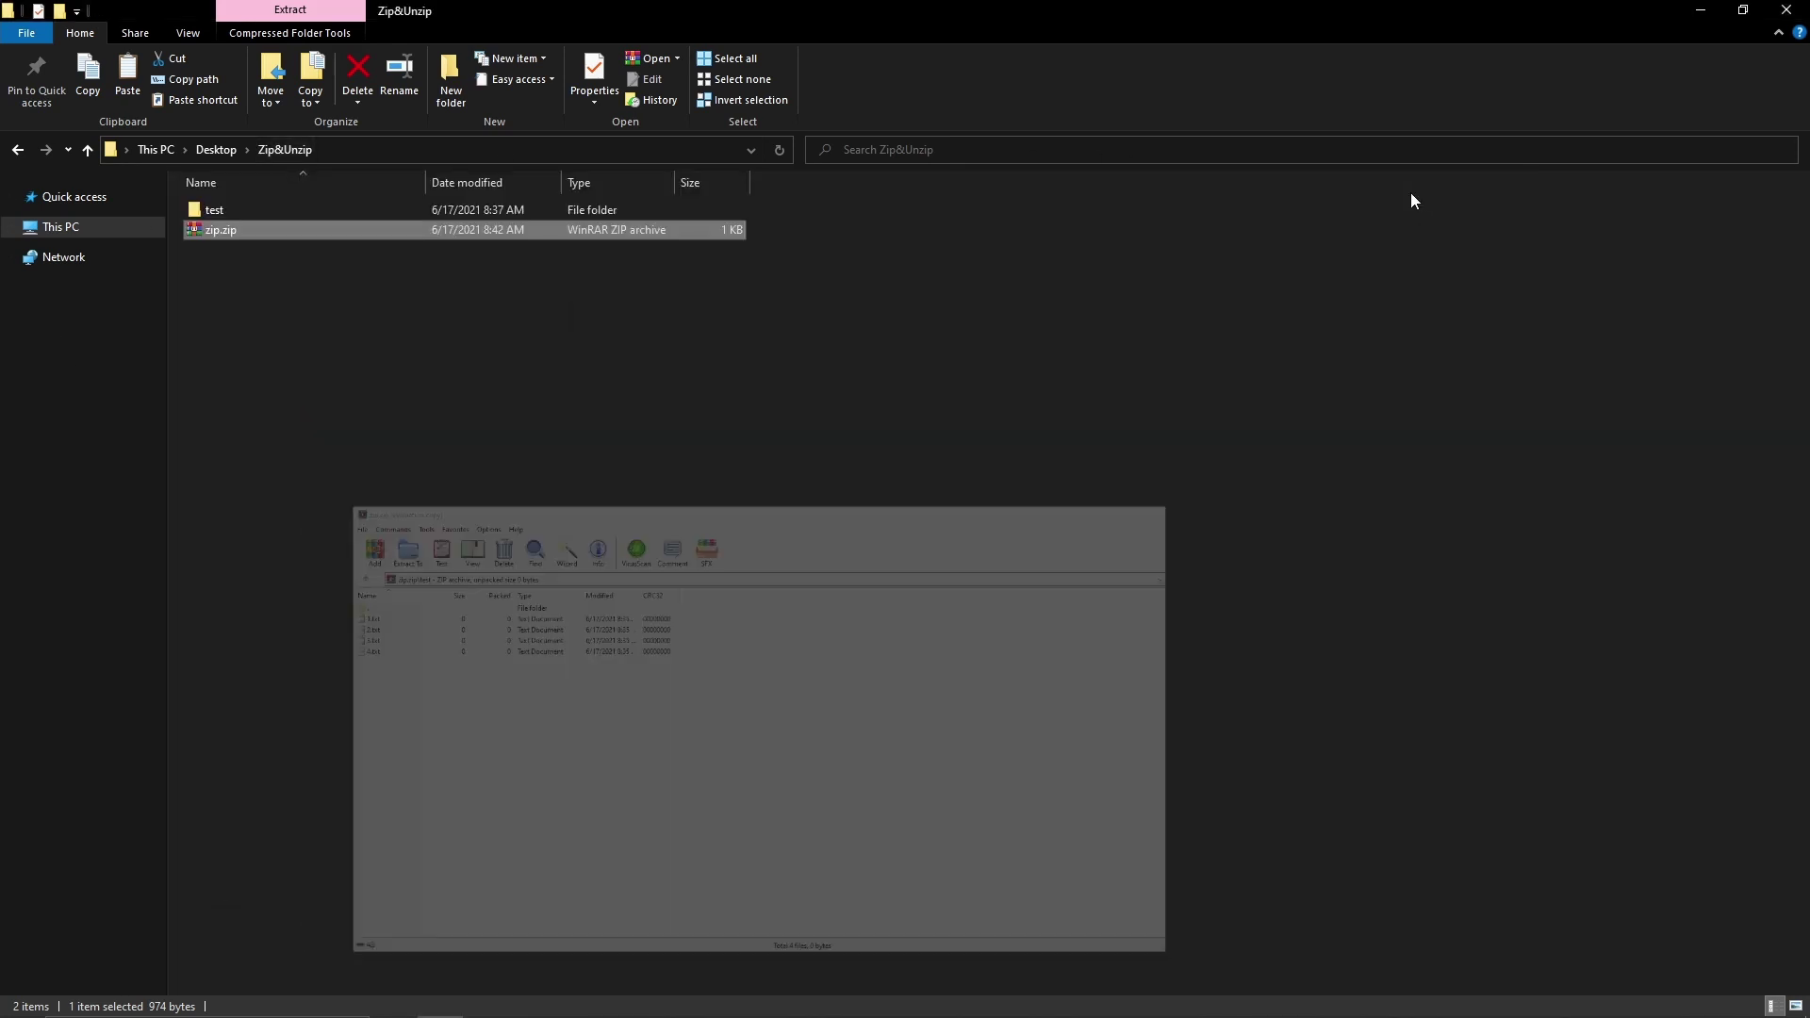
Create a new folder named unzip inside Zip&Unzip
right_click(215, 355)
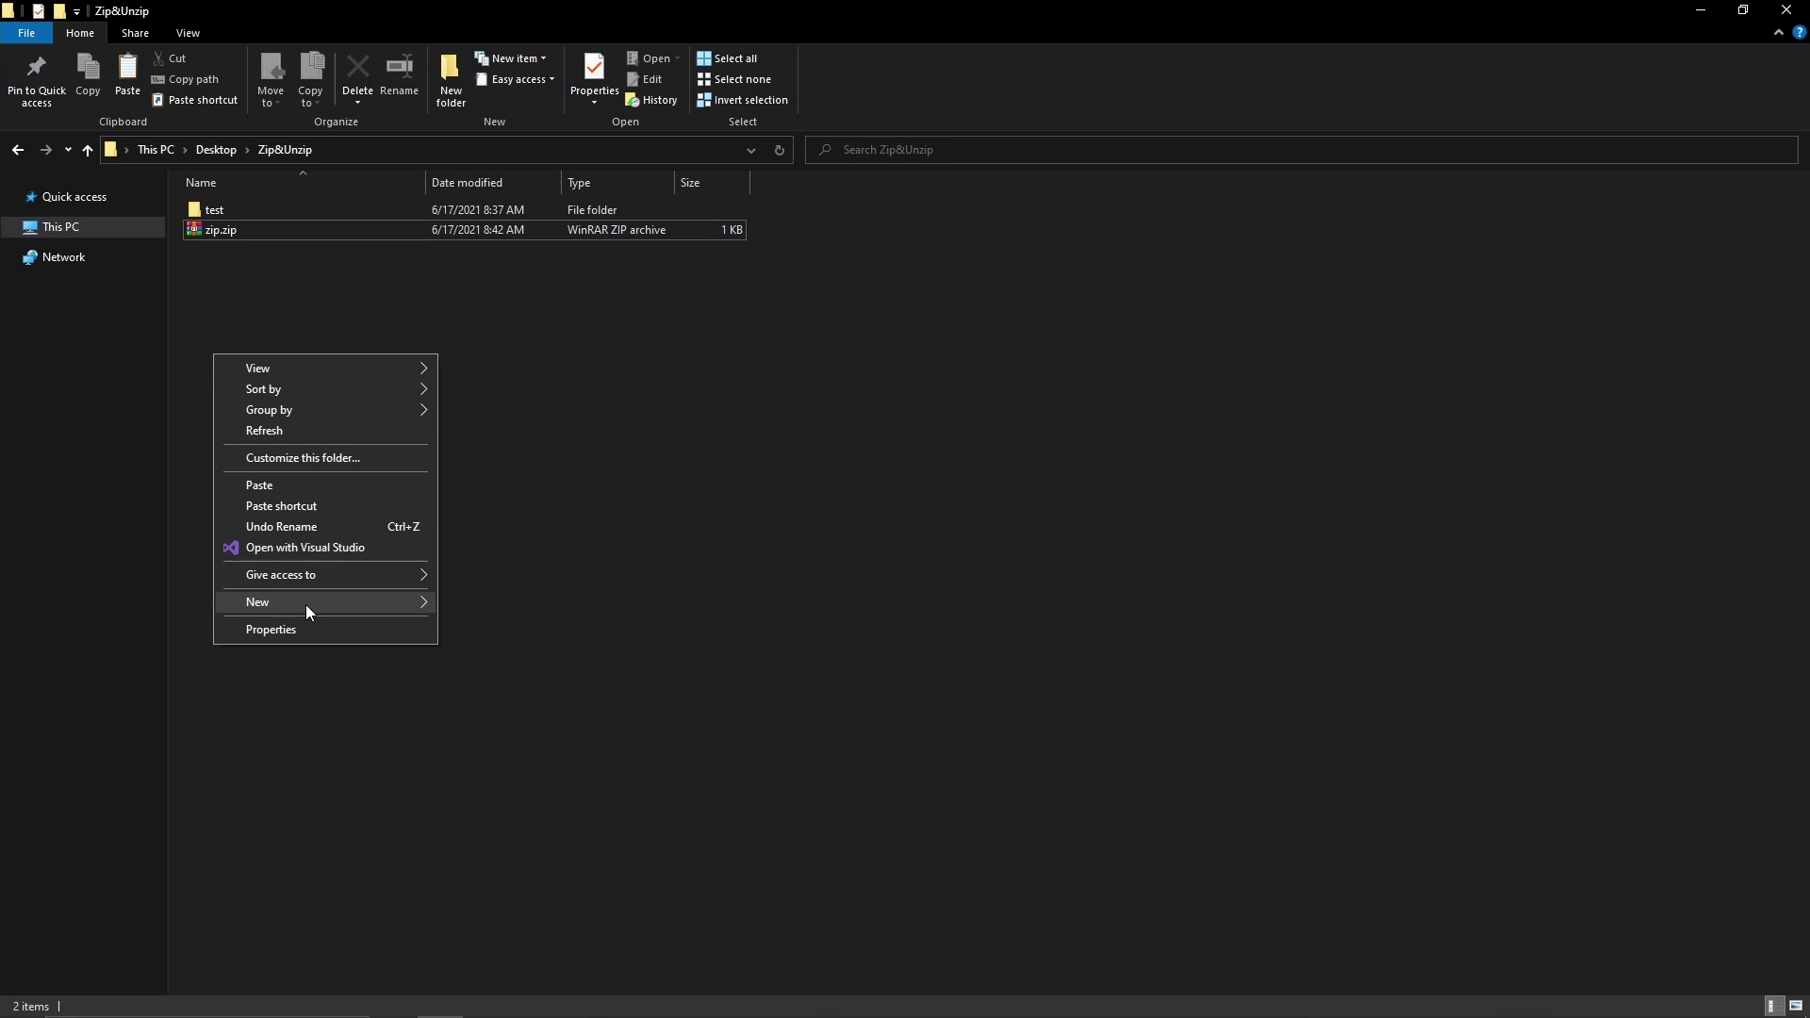
mouse_move(335, 609)
click(458, 608)
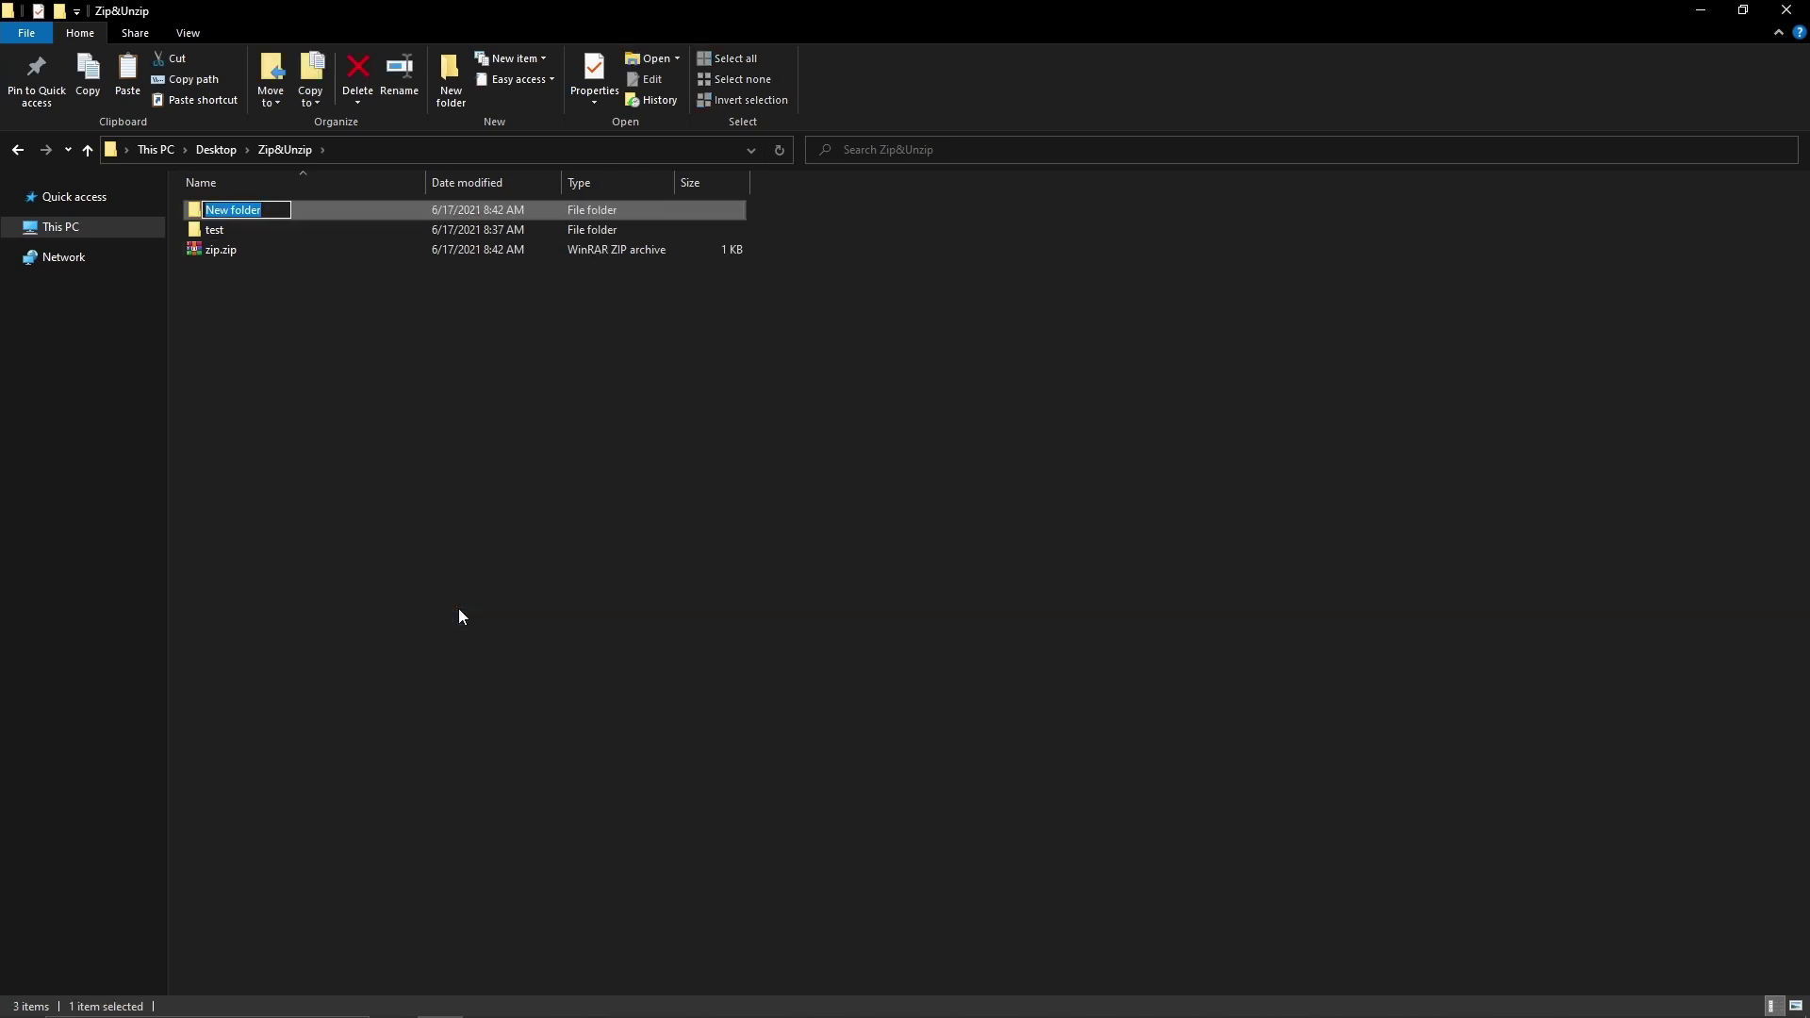
text(unzip)
key(Return)
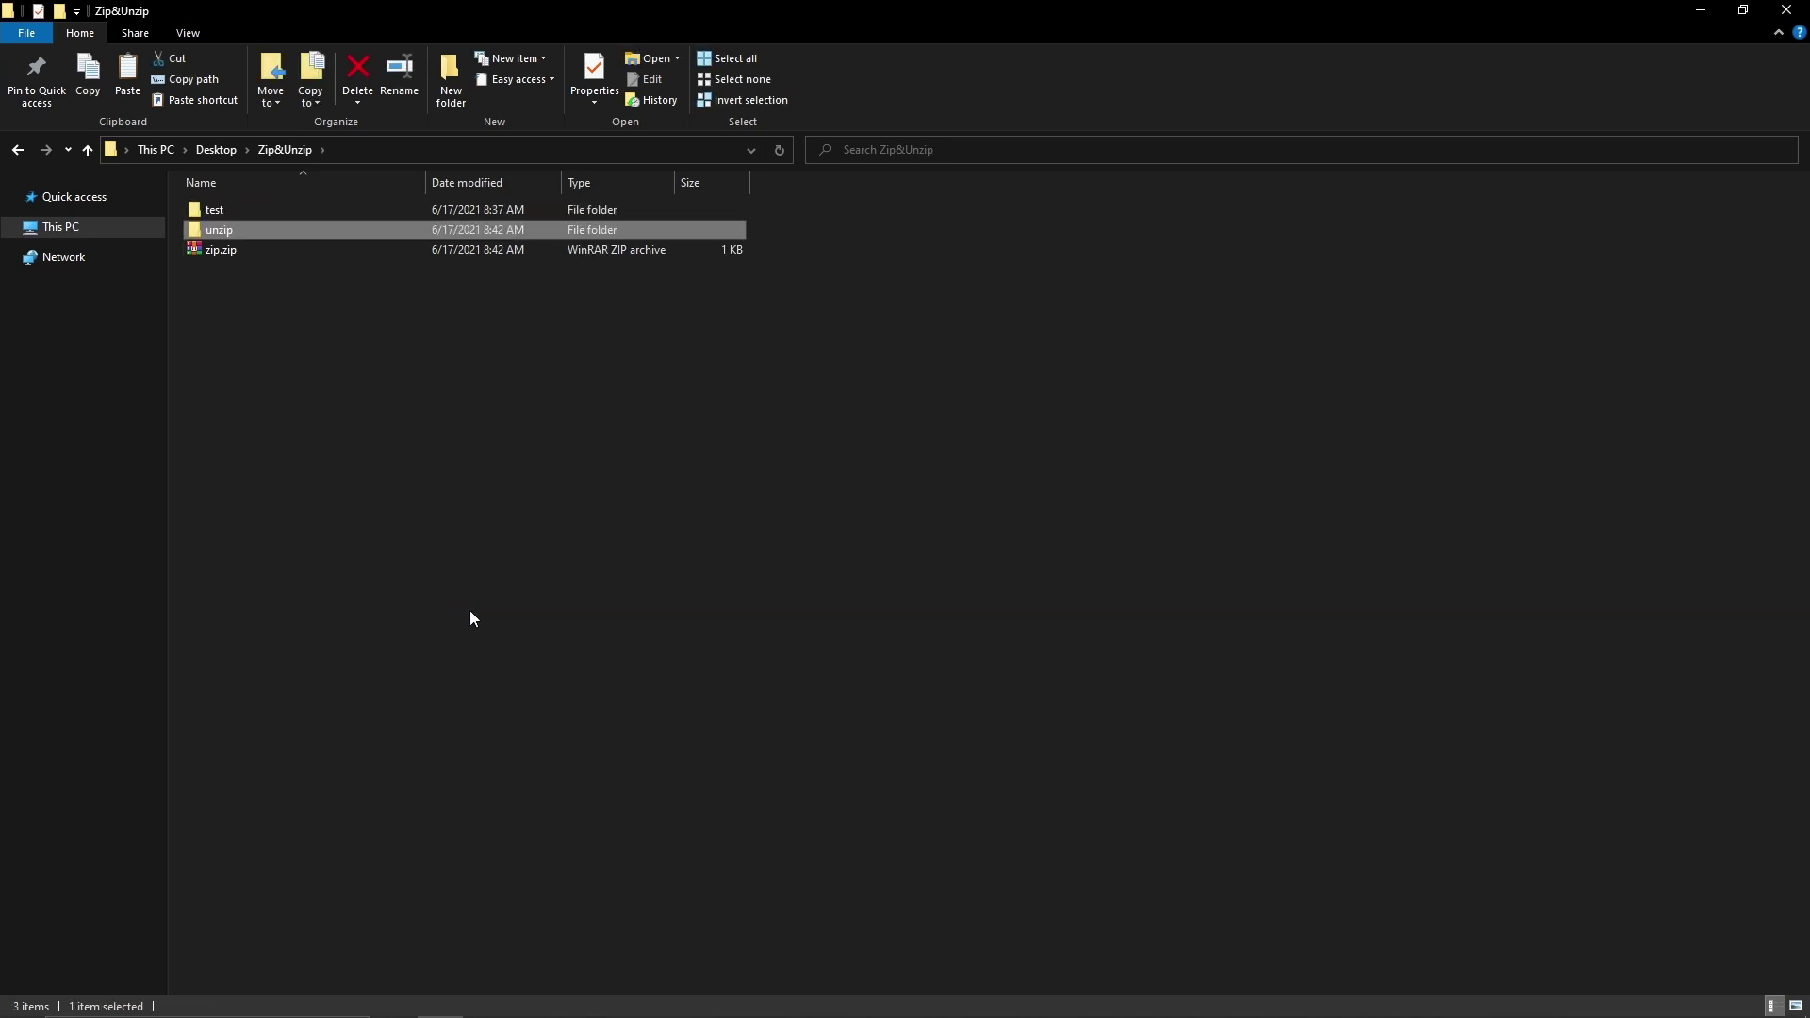
mouse_move(549, 984)
key(super)
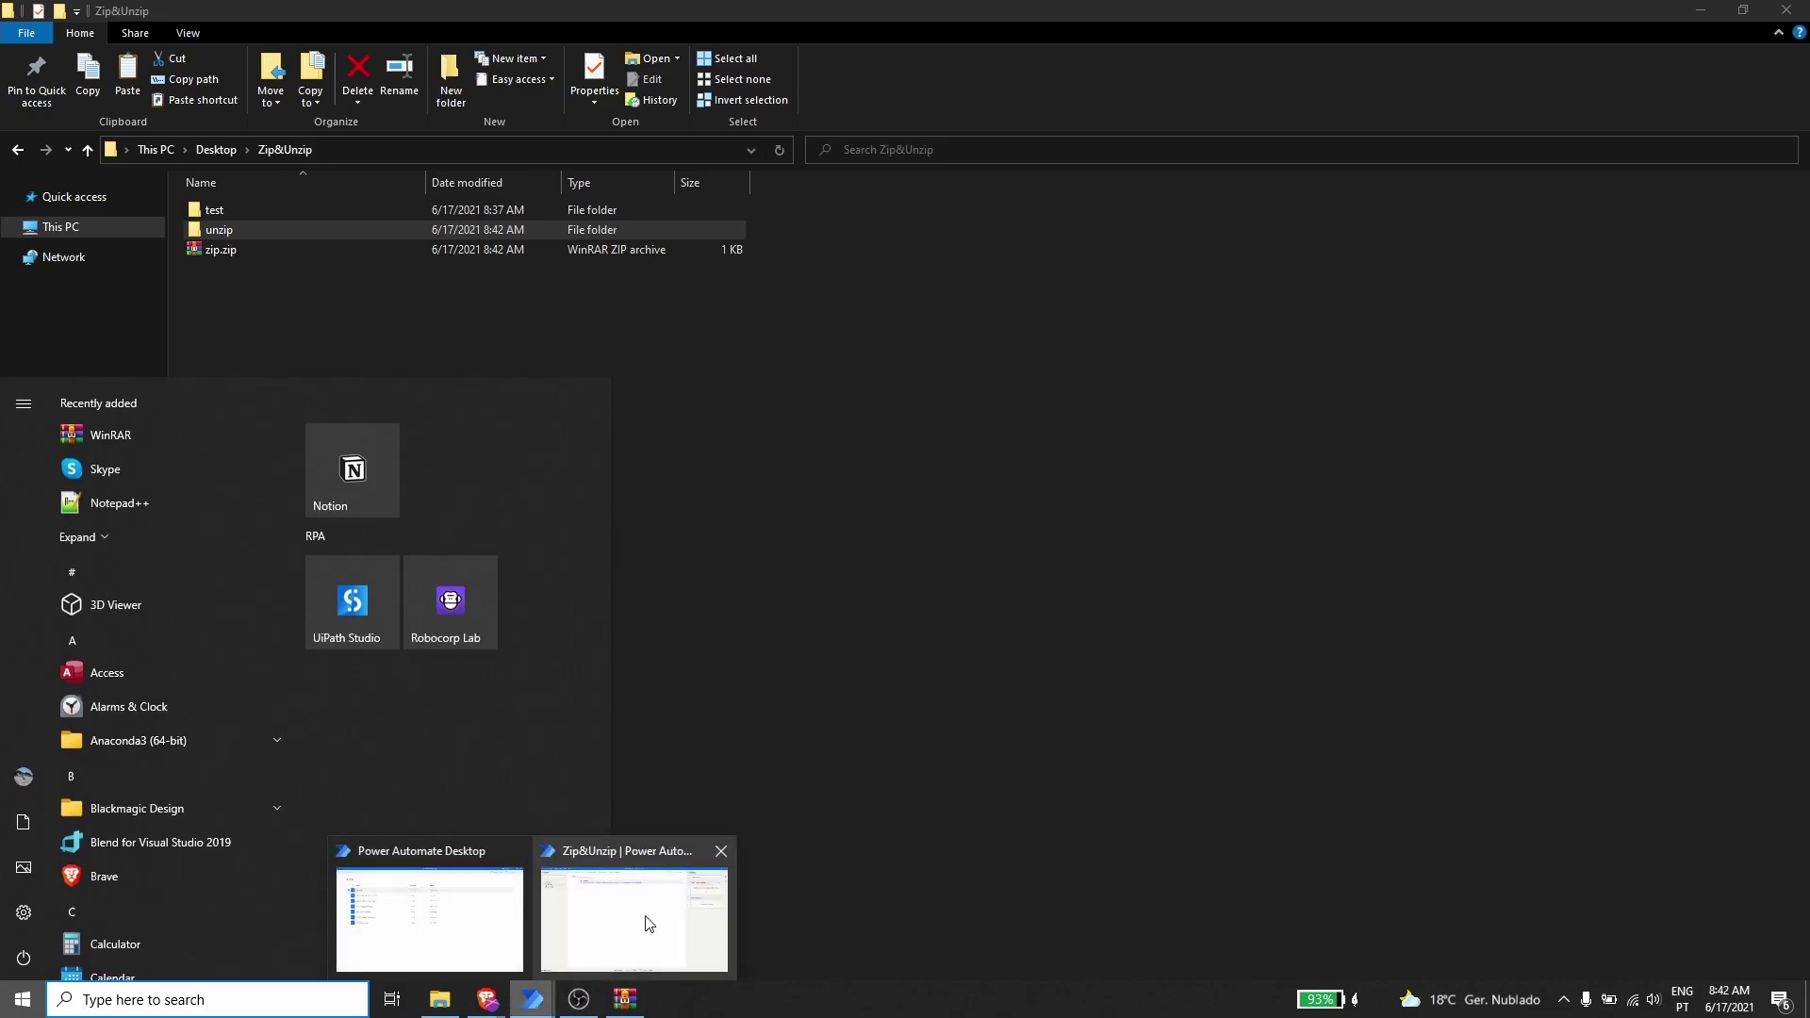
Add an Unzip files action as step 2 with archive path zip.zip
click(647, 924)
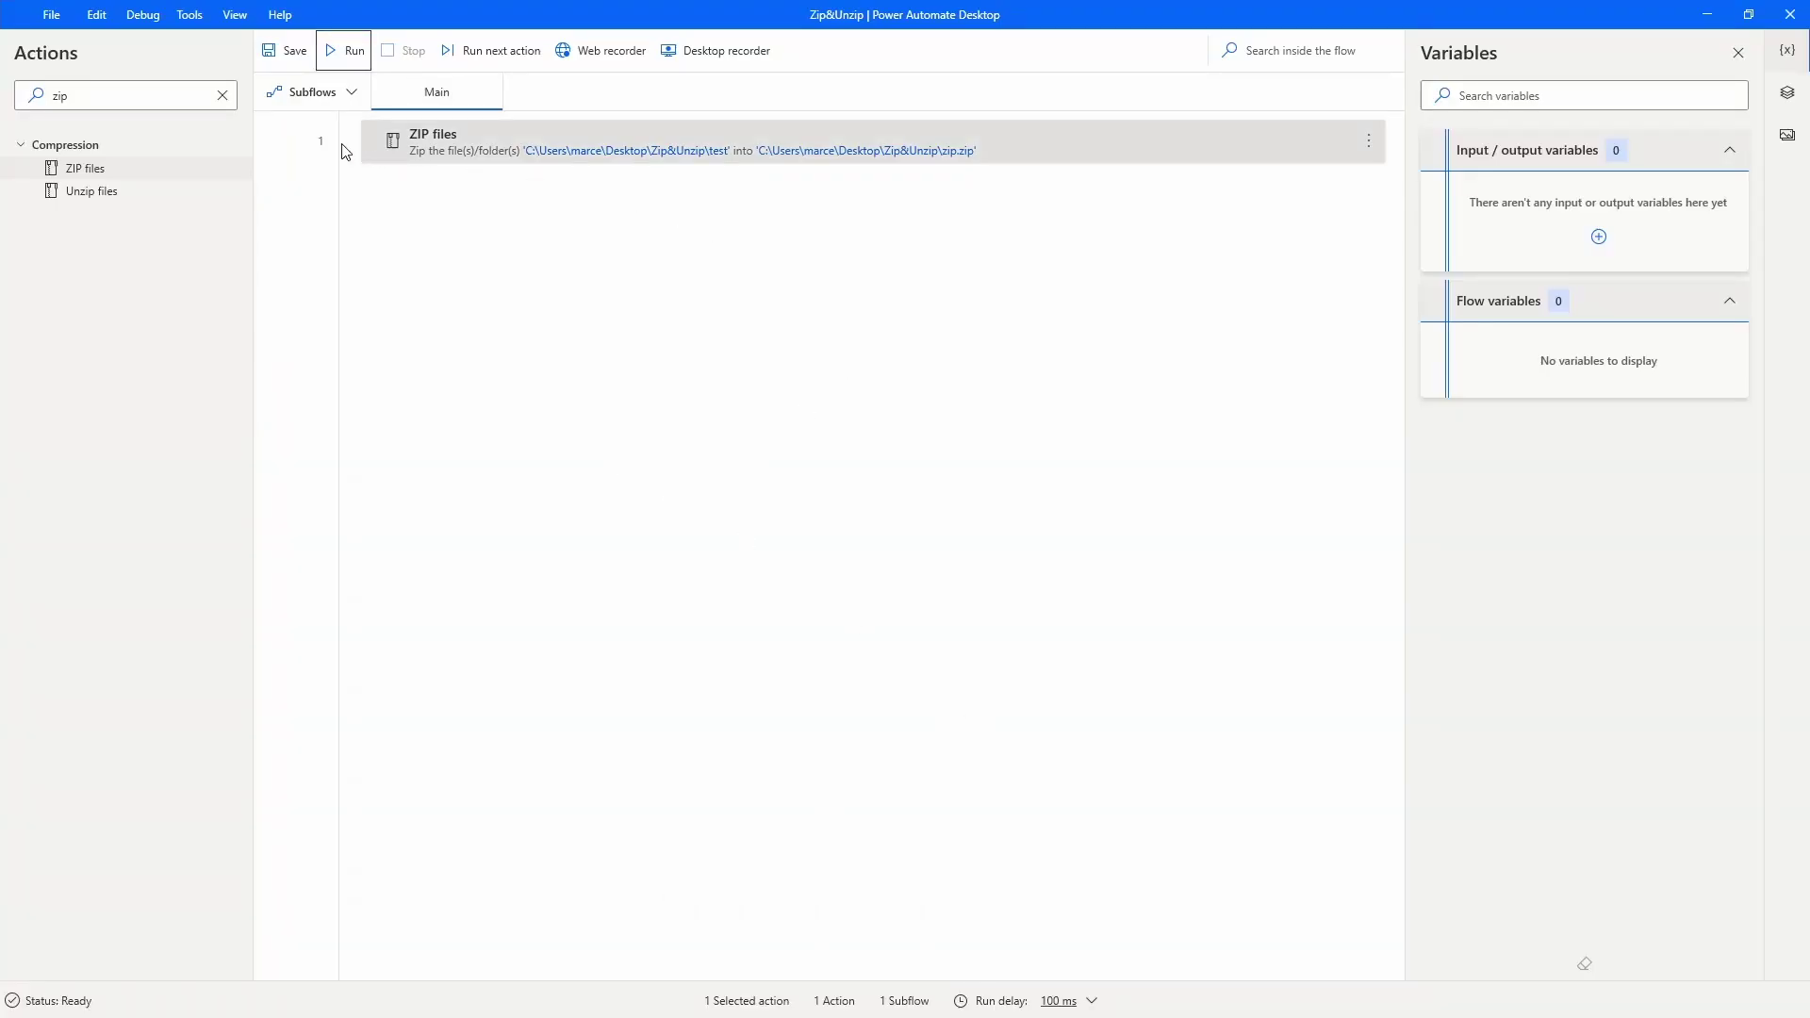
drag(69, 195, 495, 262)
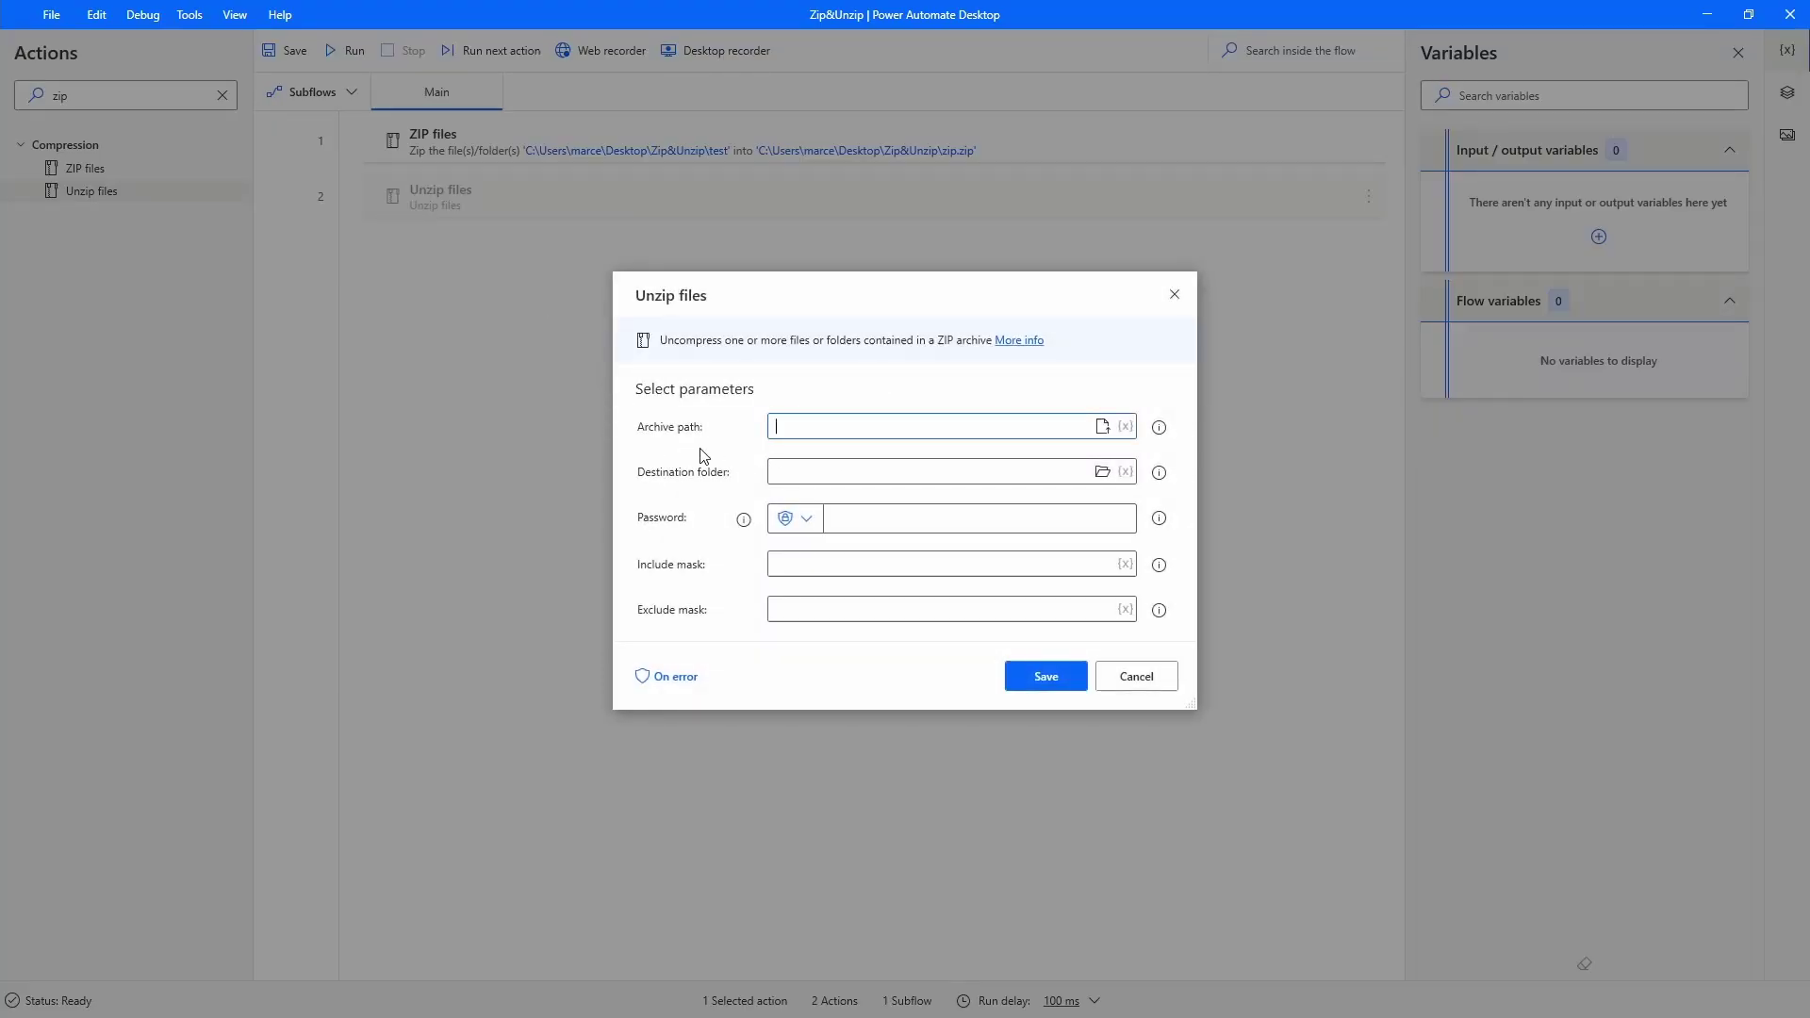
click(1103, 426)
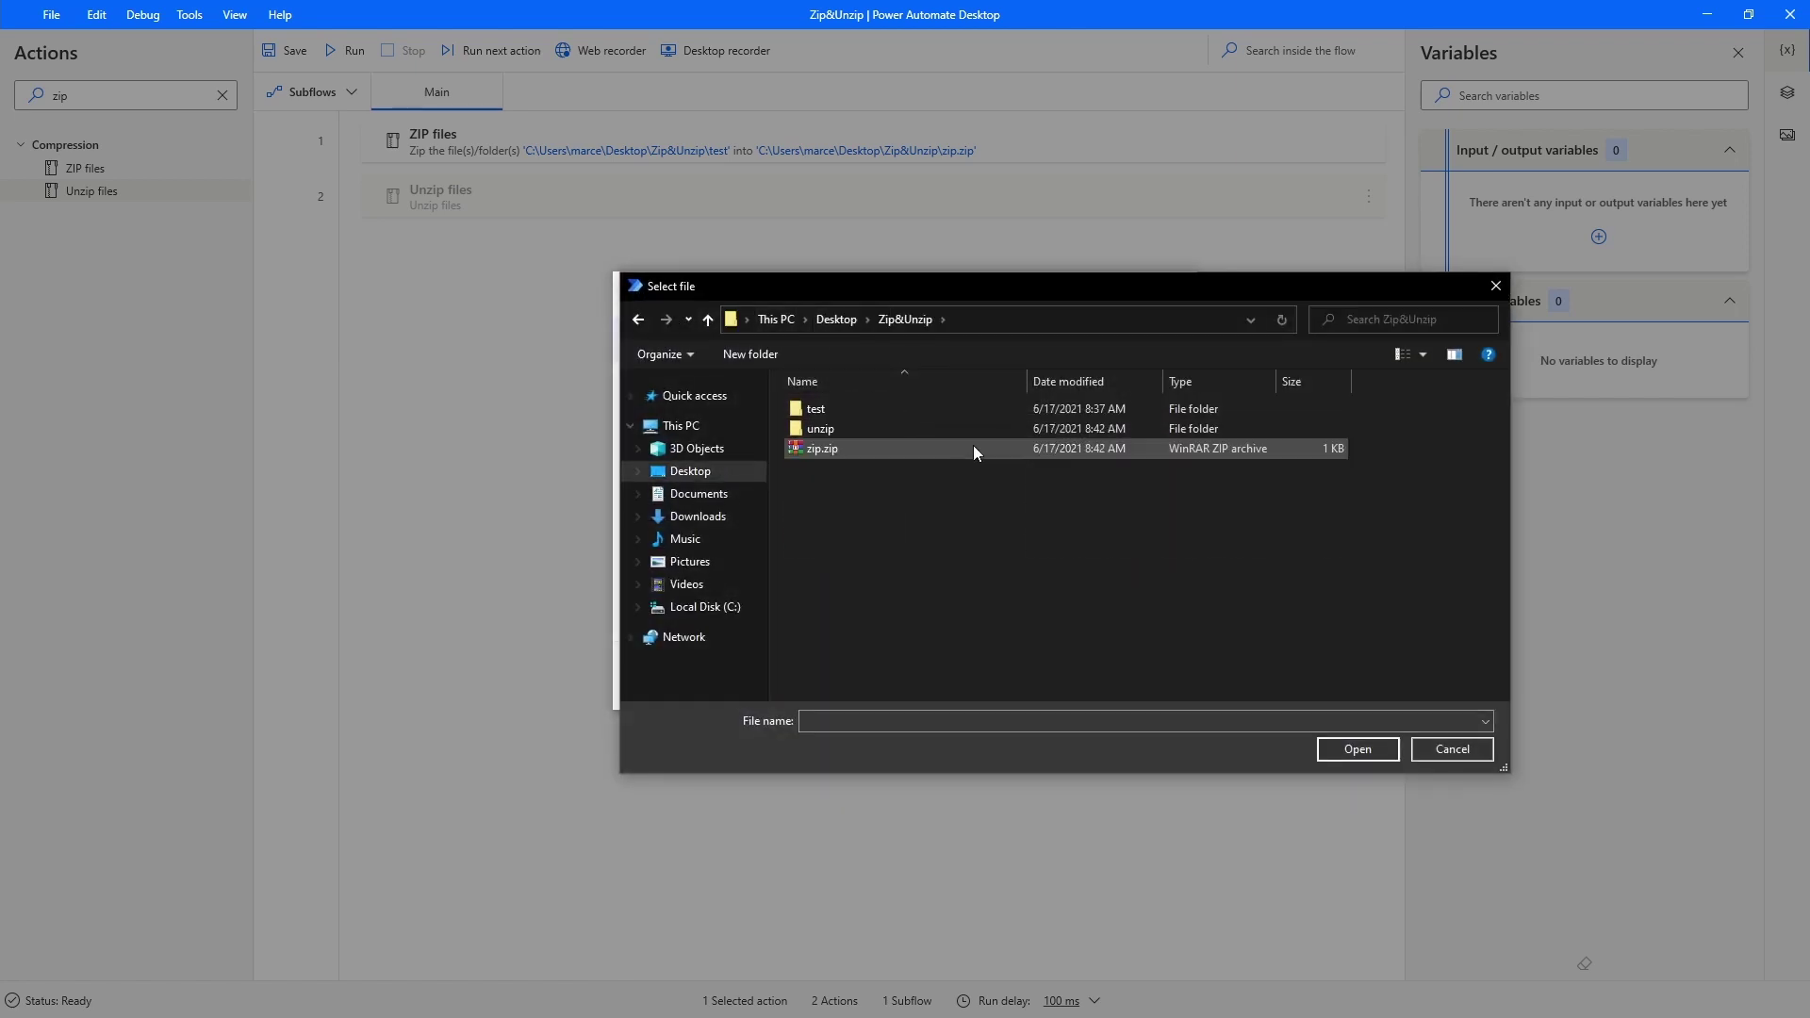
click(924, 447)
double_click(850, 449)
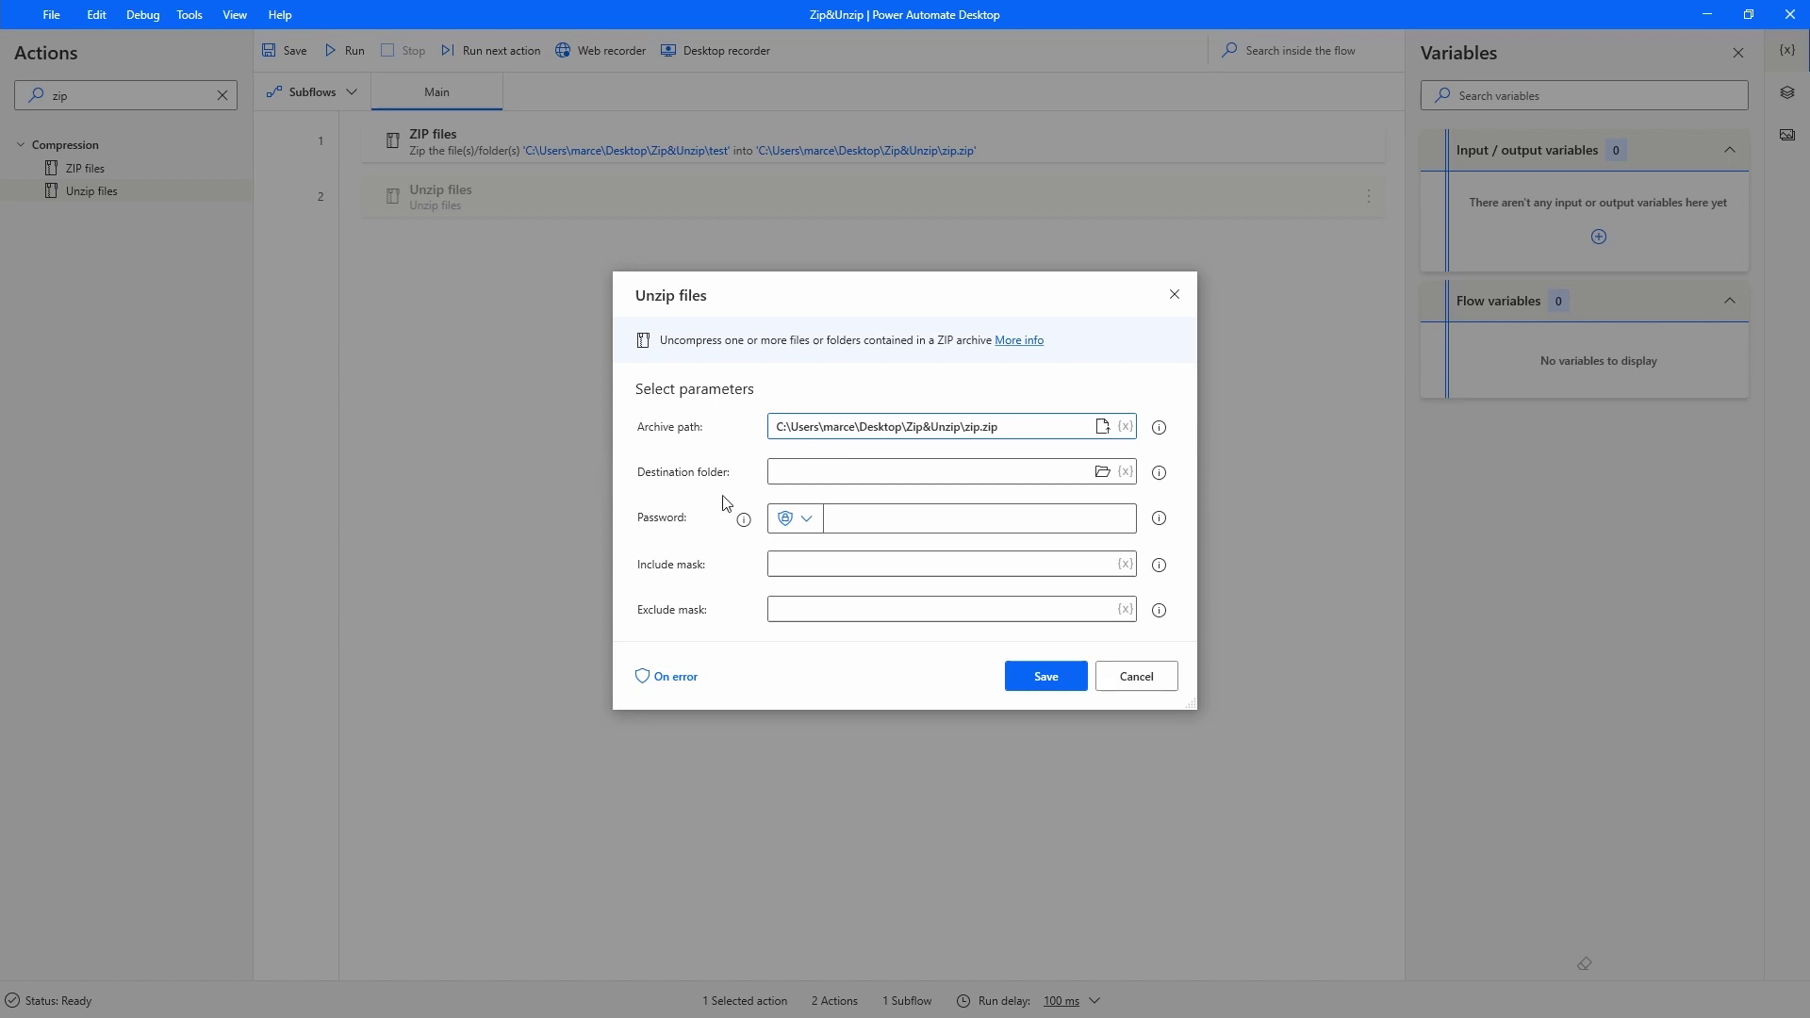
Set the destination folder to unzip in Zip&Unzip and save the Unzip files step
click(1102, 472)
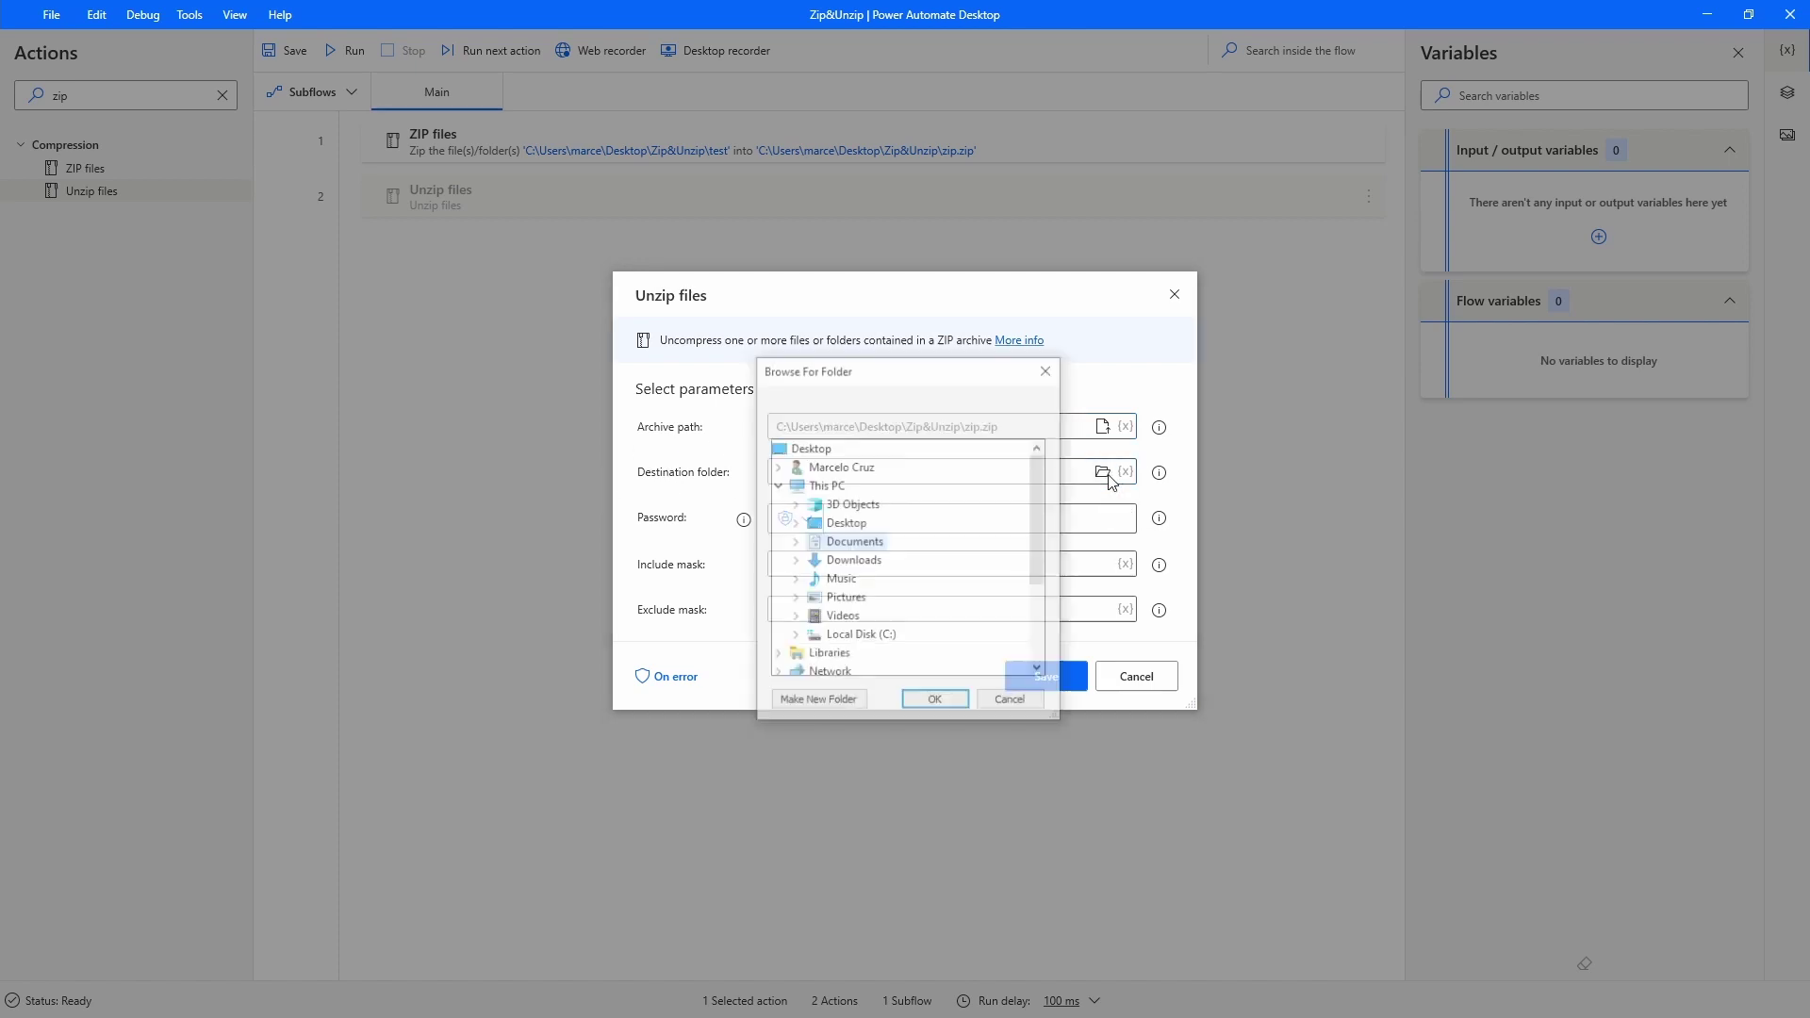
click(795, 525)
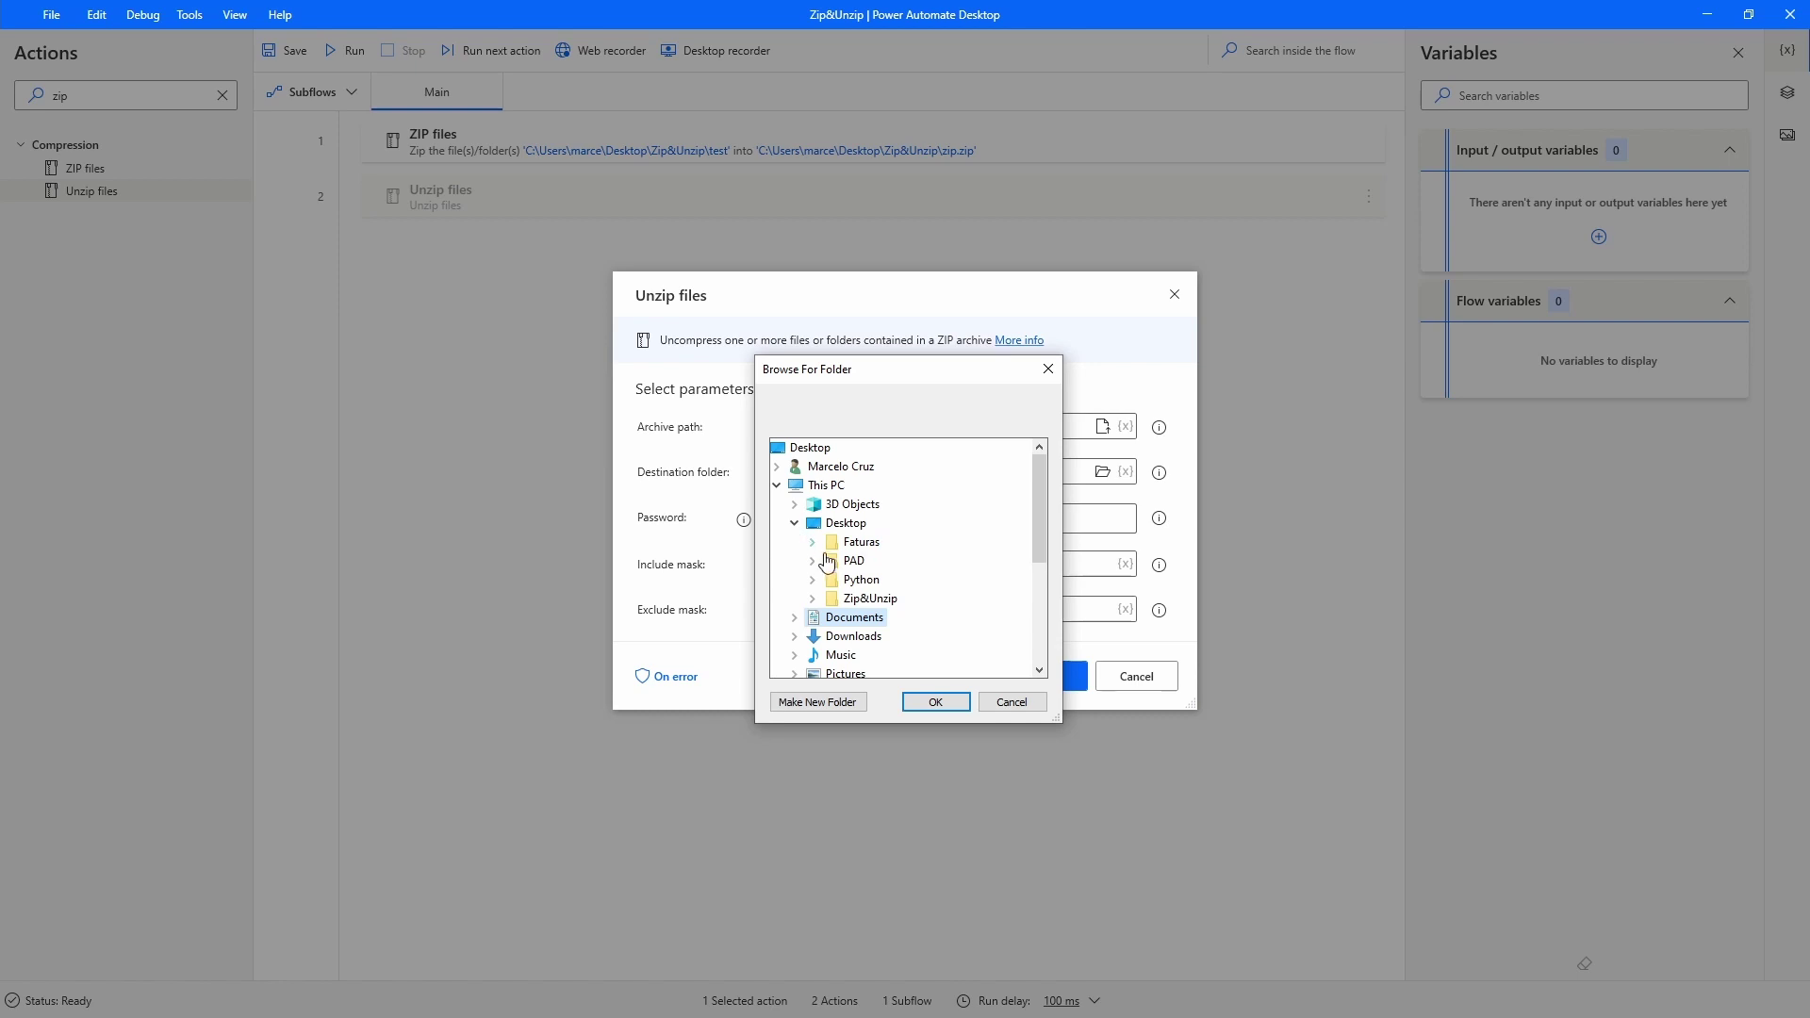
click(812, 600)
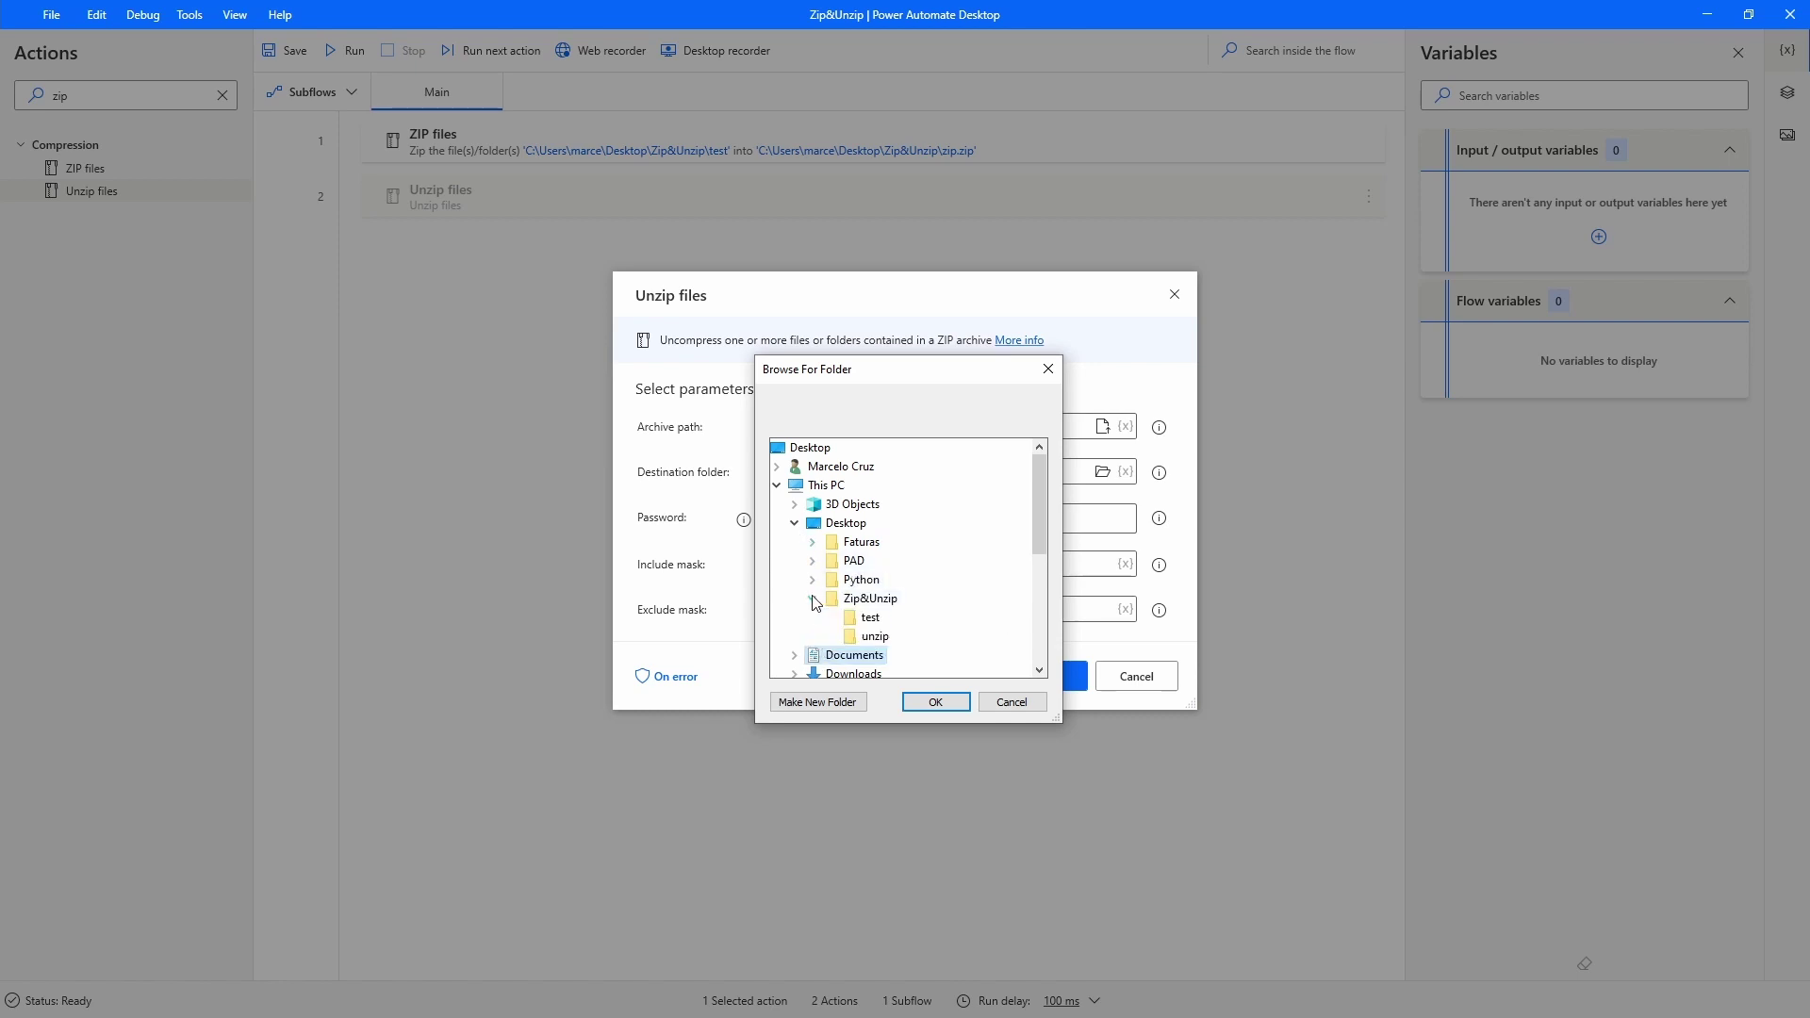
click(874, 638)
click(936, 702)
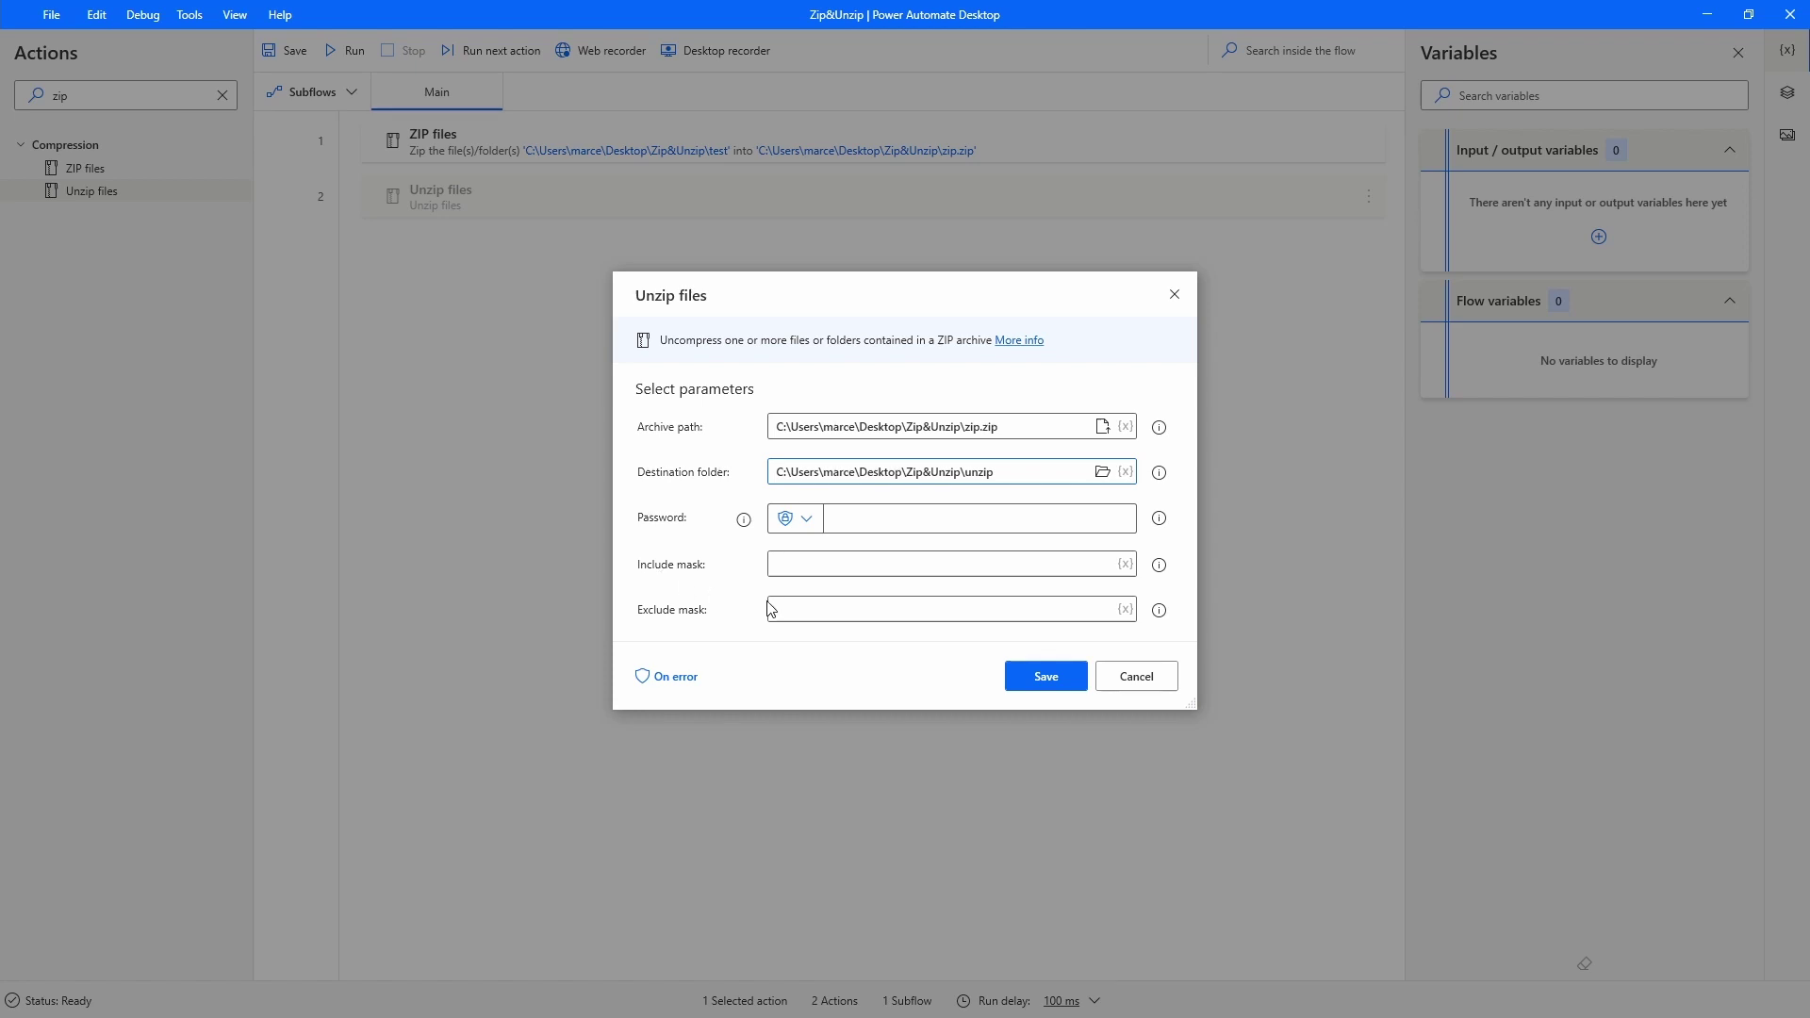
mouse_move(1162, 572)
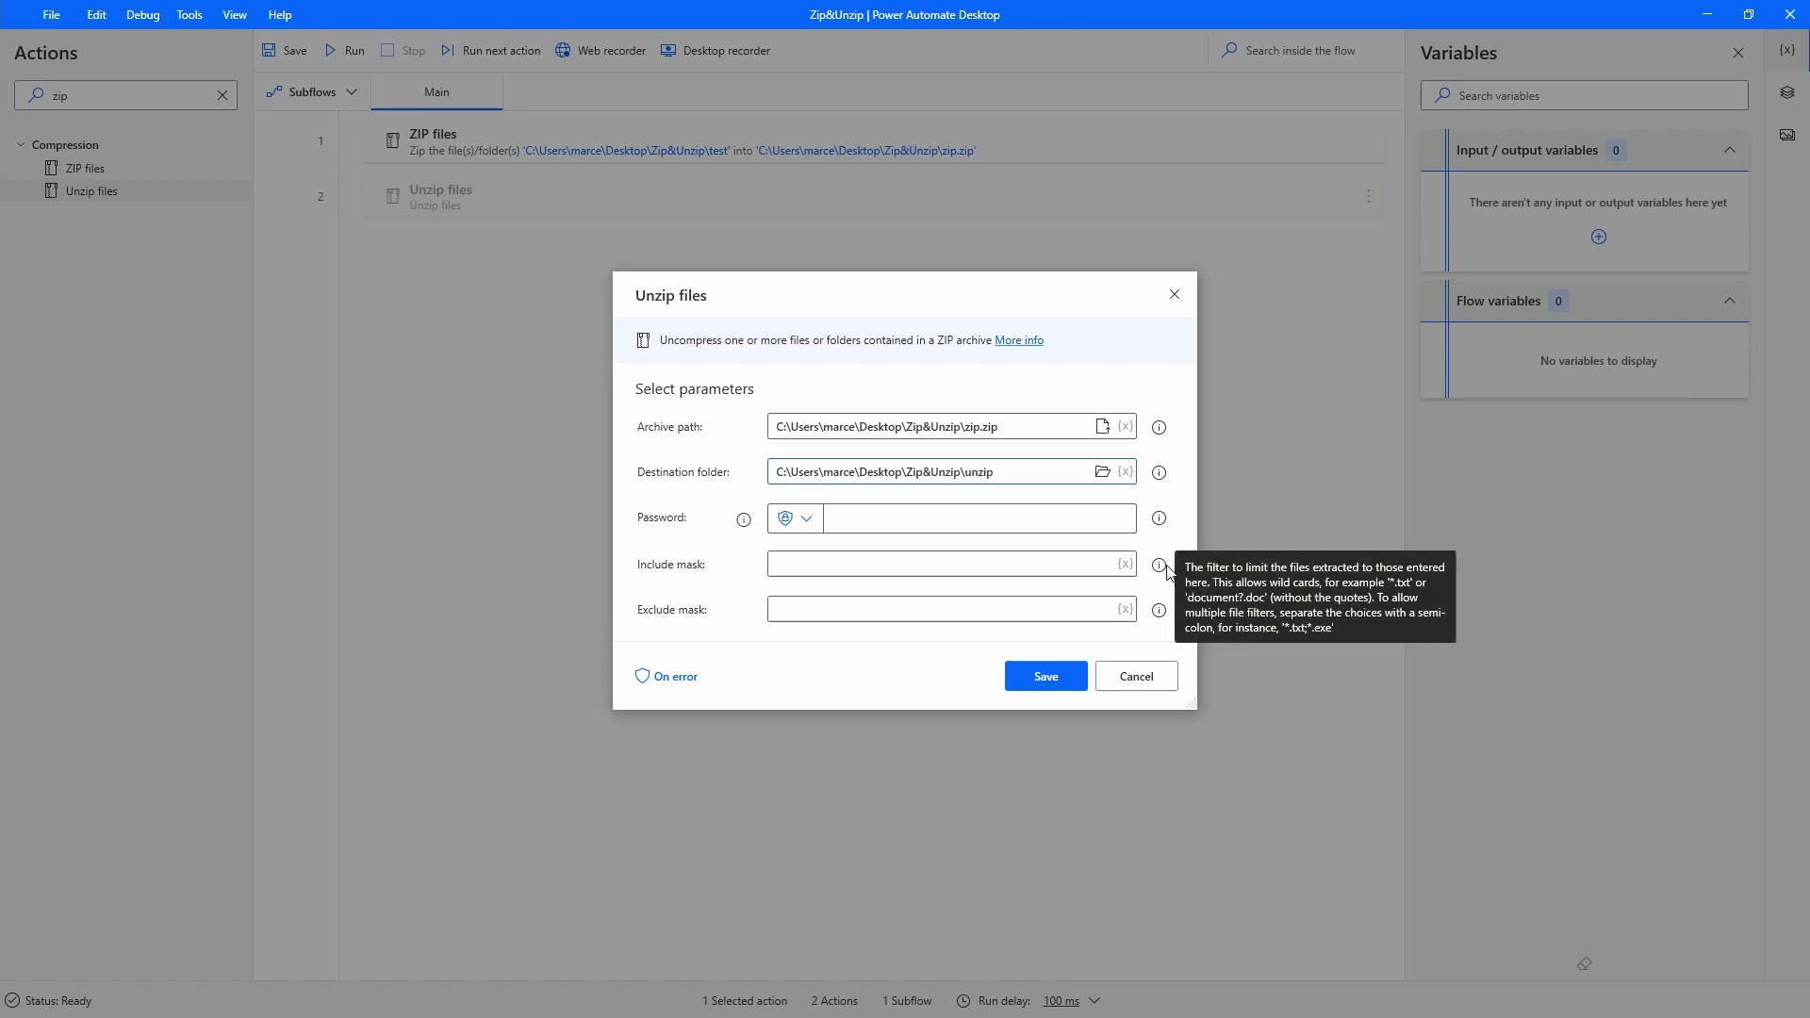
click(1038, 671)
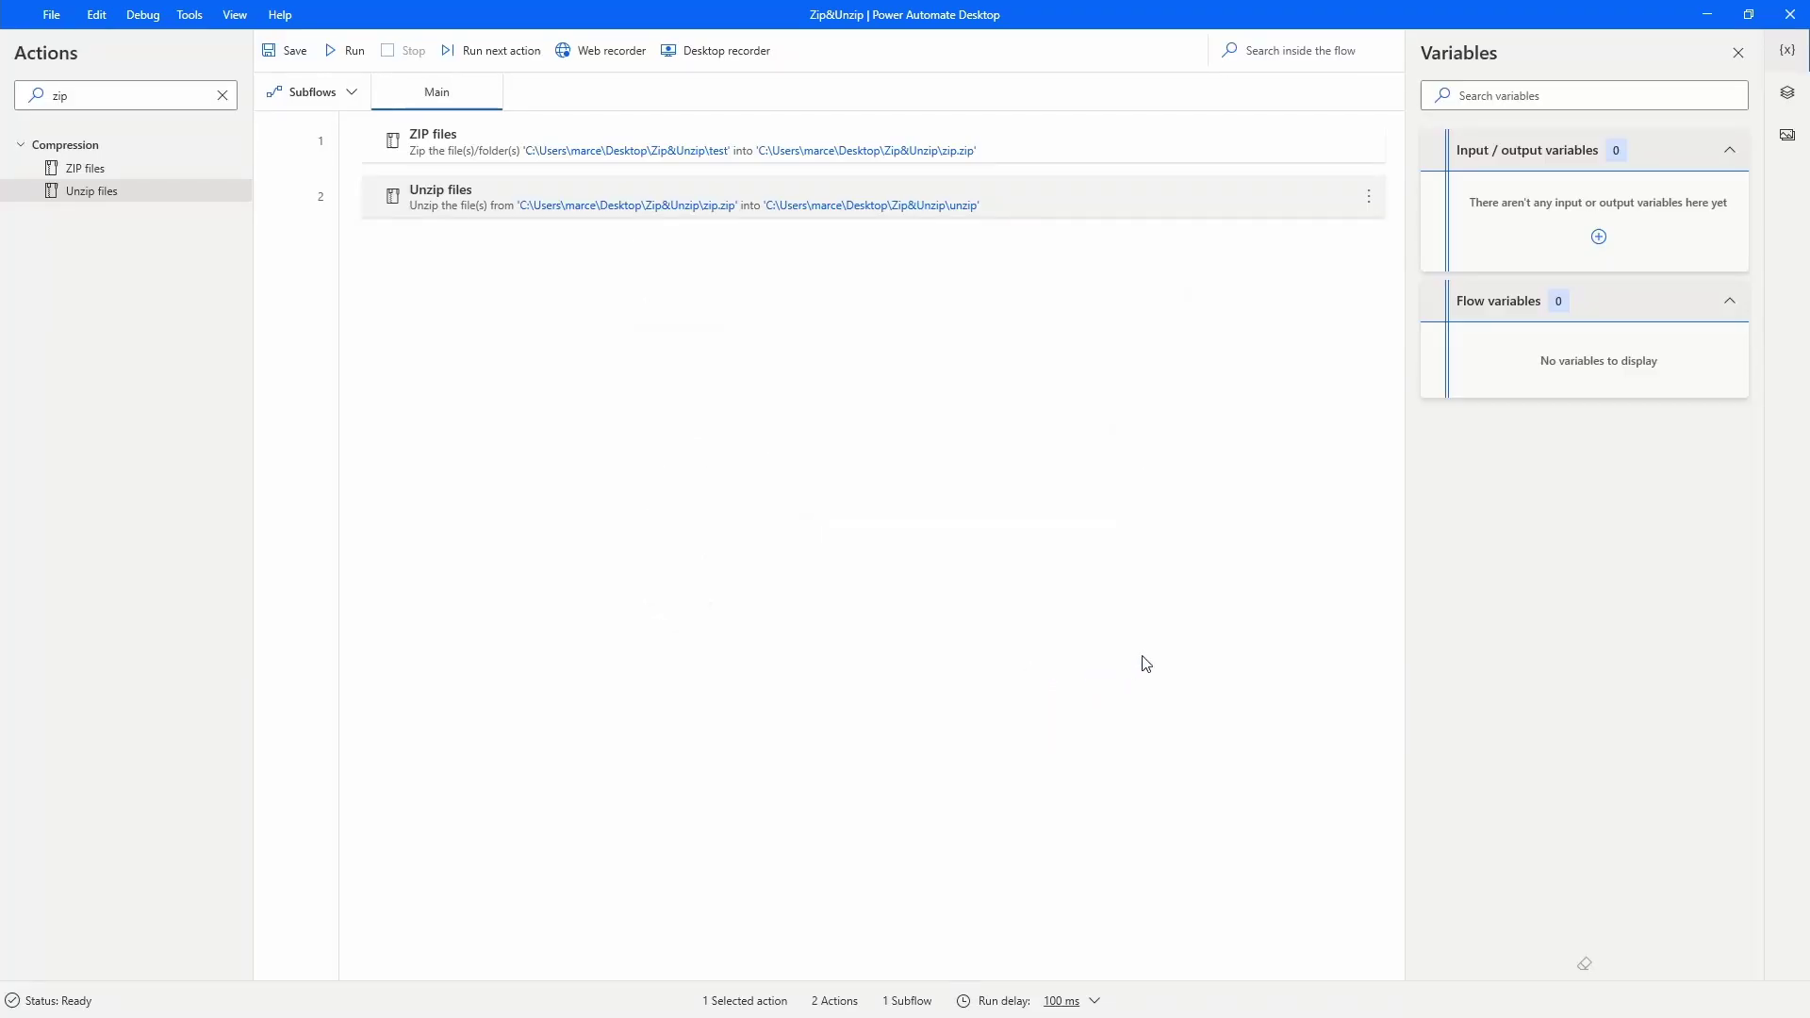
Run the flow, then open unzip\test in File Explorer to verify the extracted 1.txt–4.txt
click(347, 51)
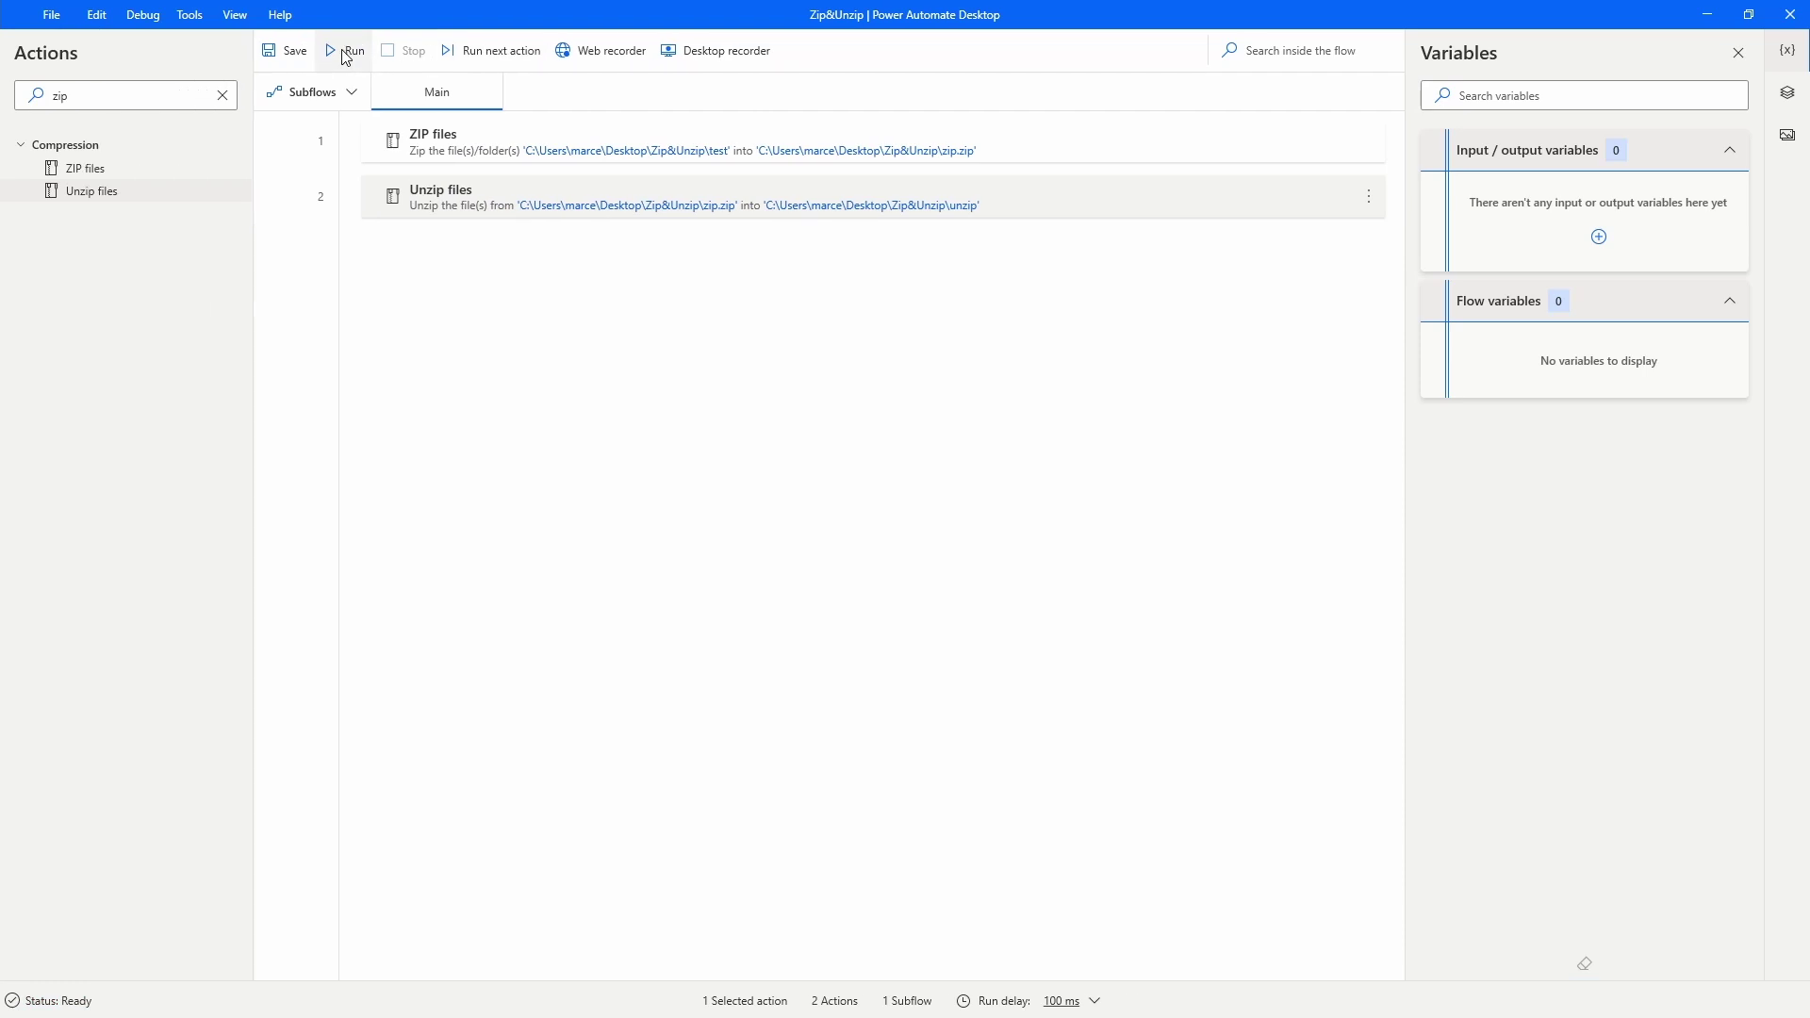
key(super)
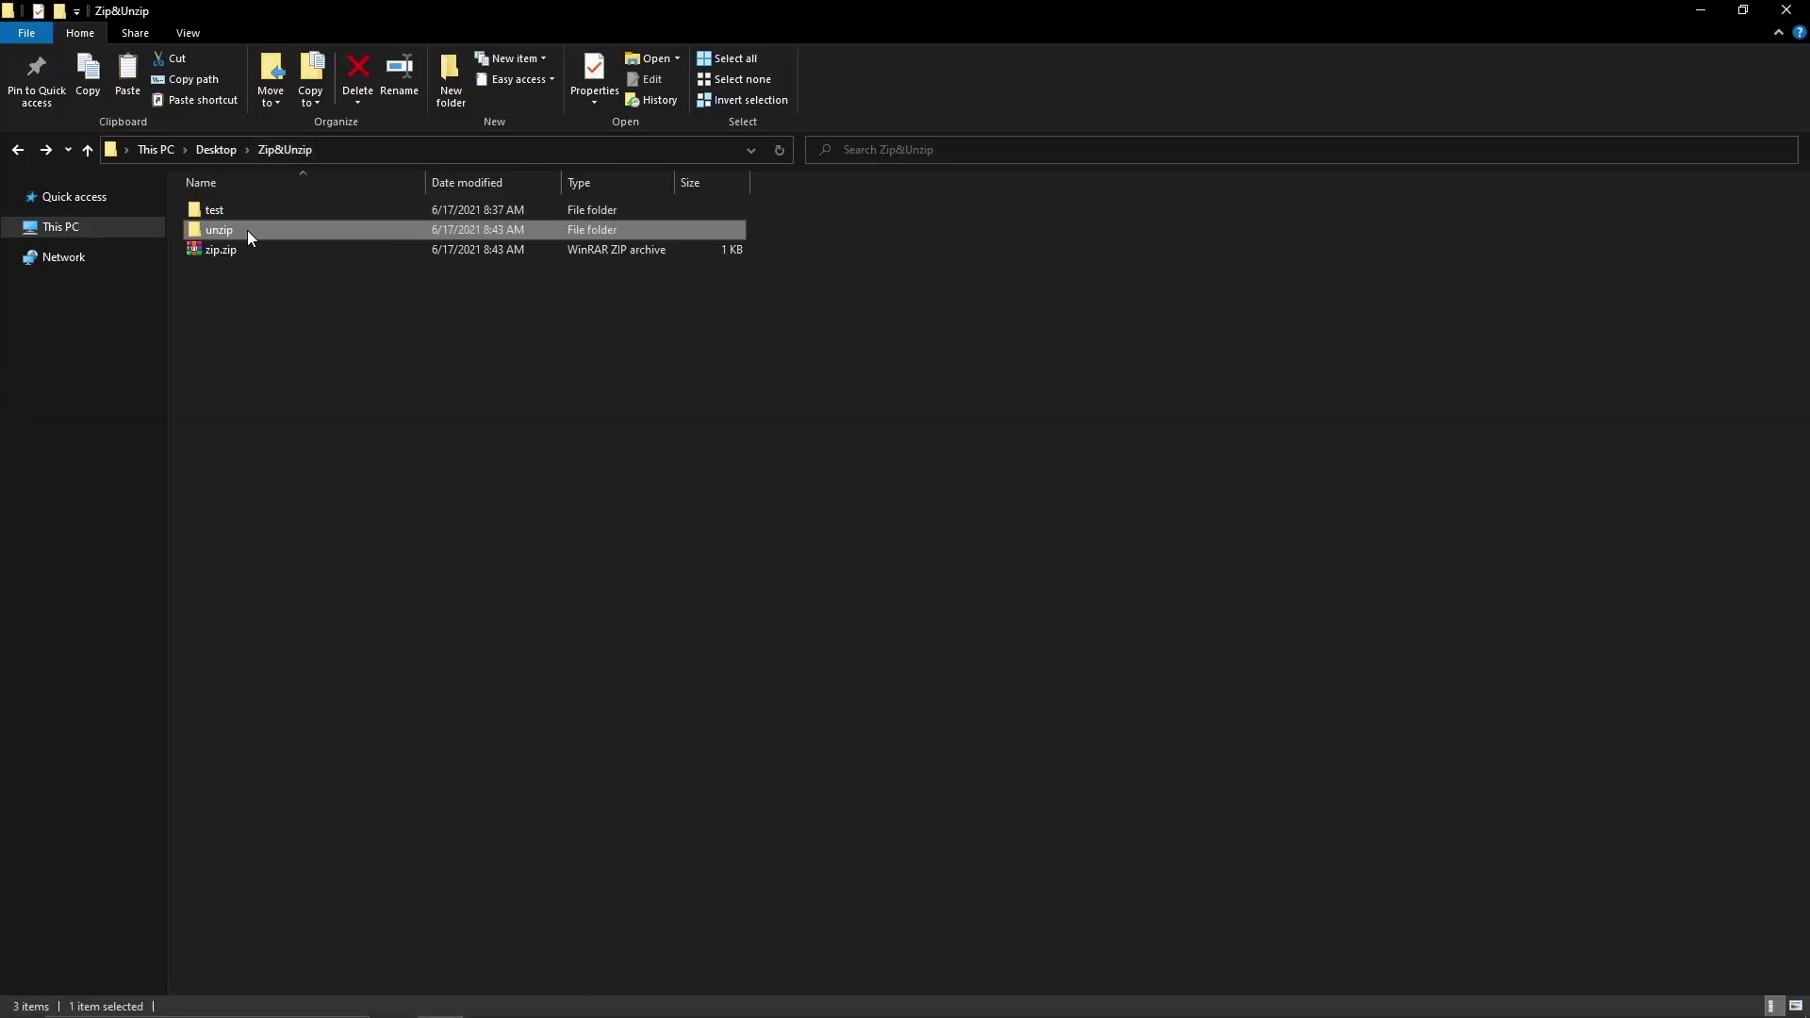
double_click(247, 230)
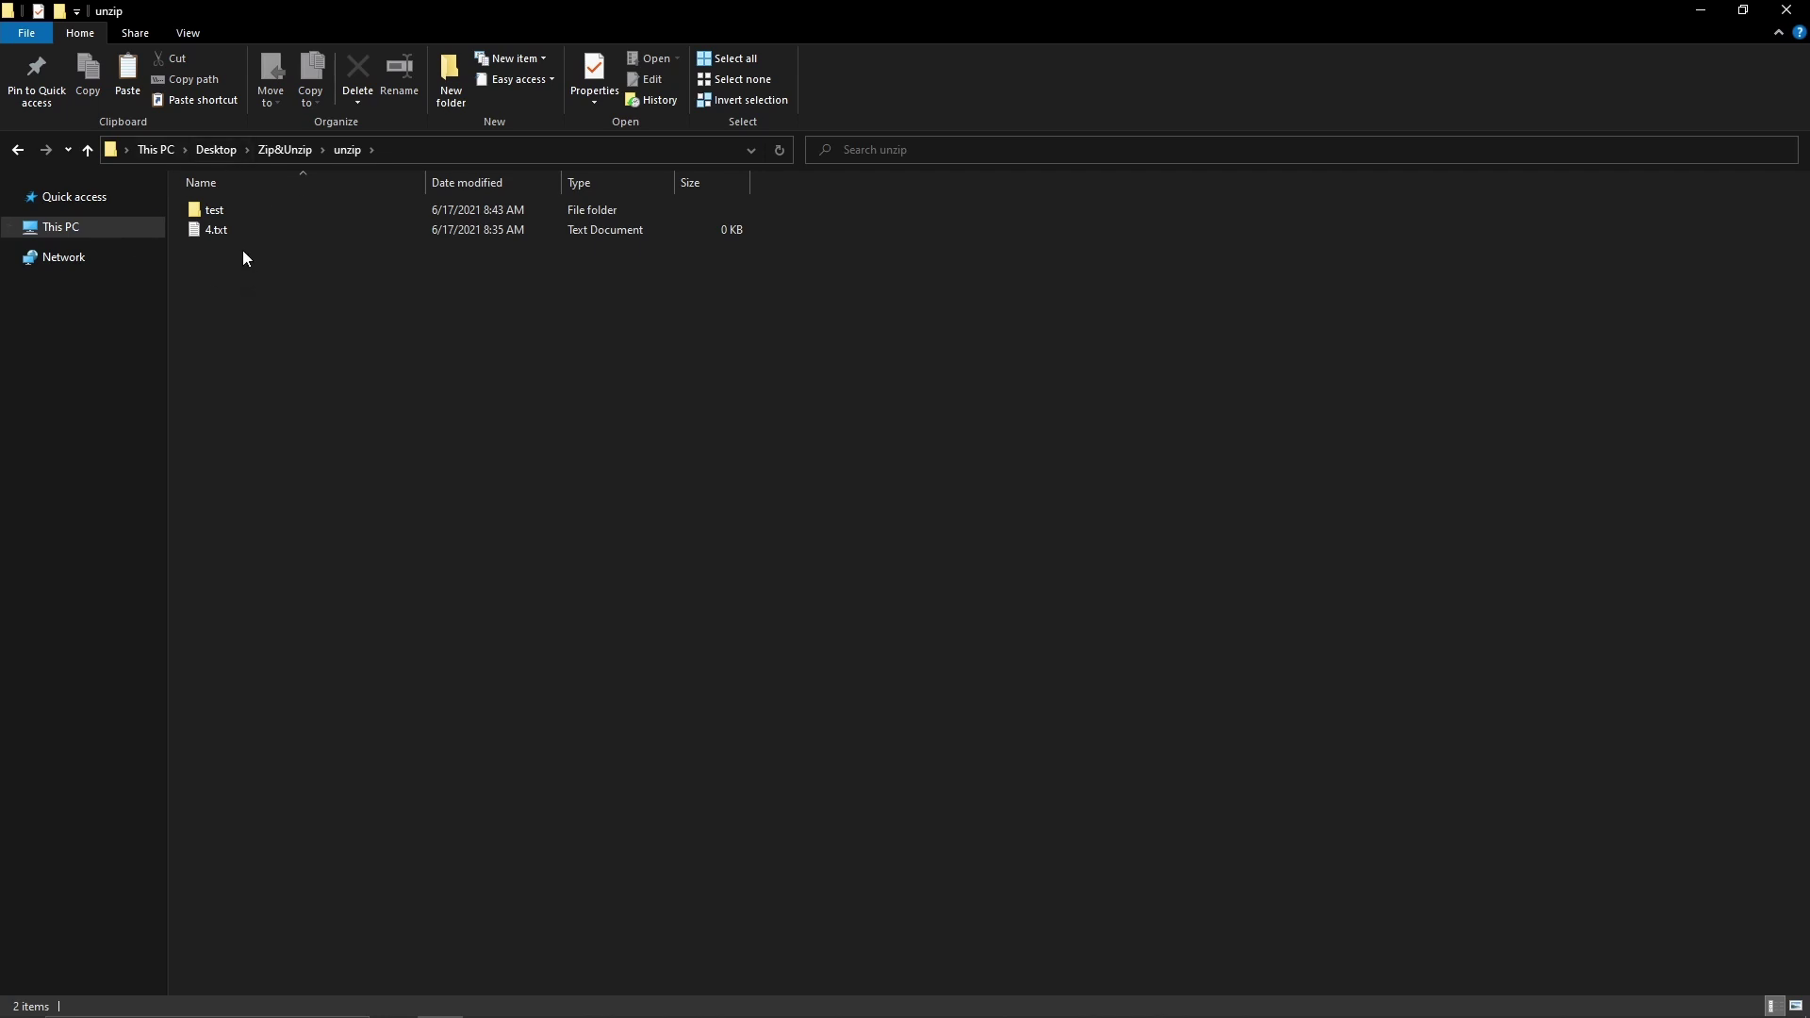
double_click(245, 209)
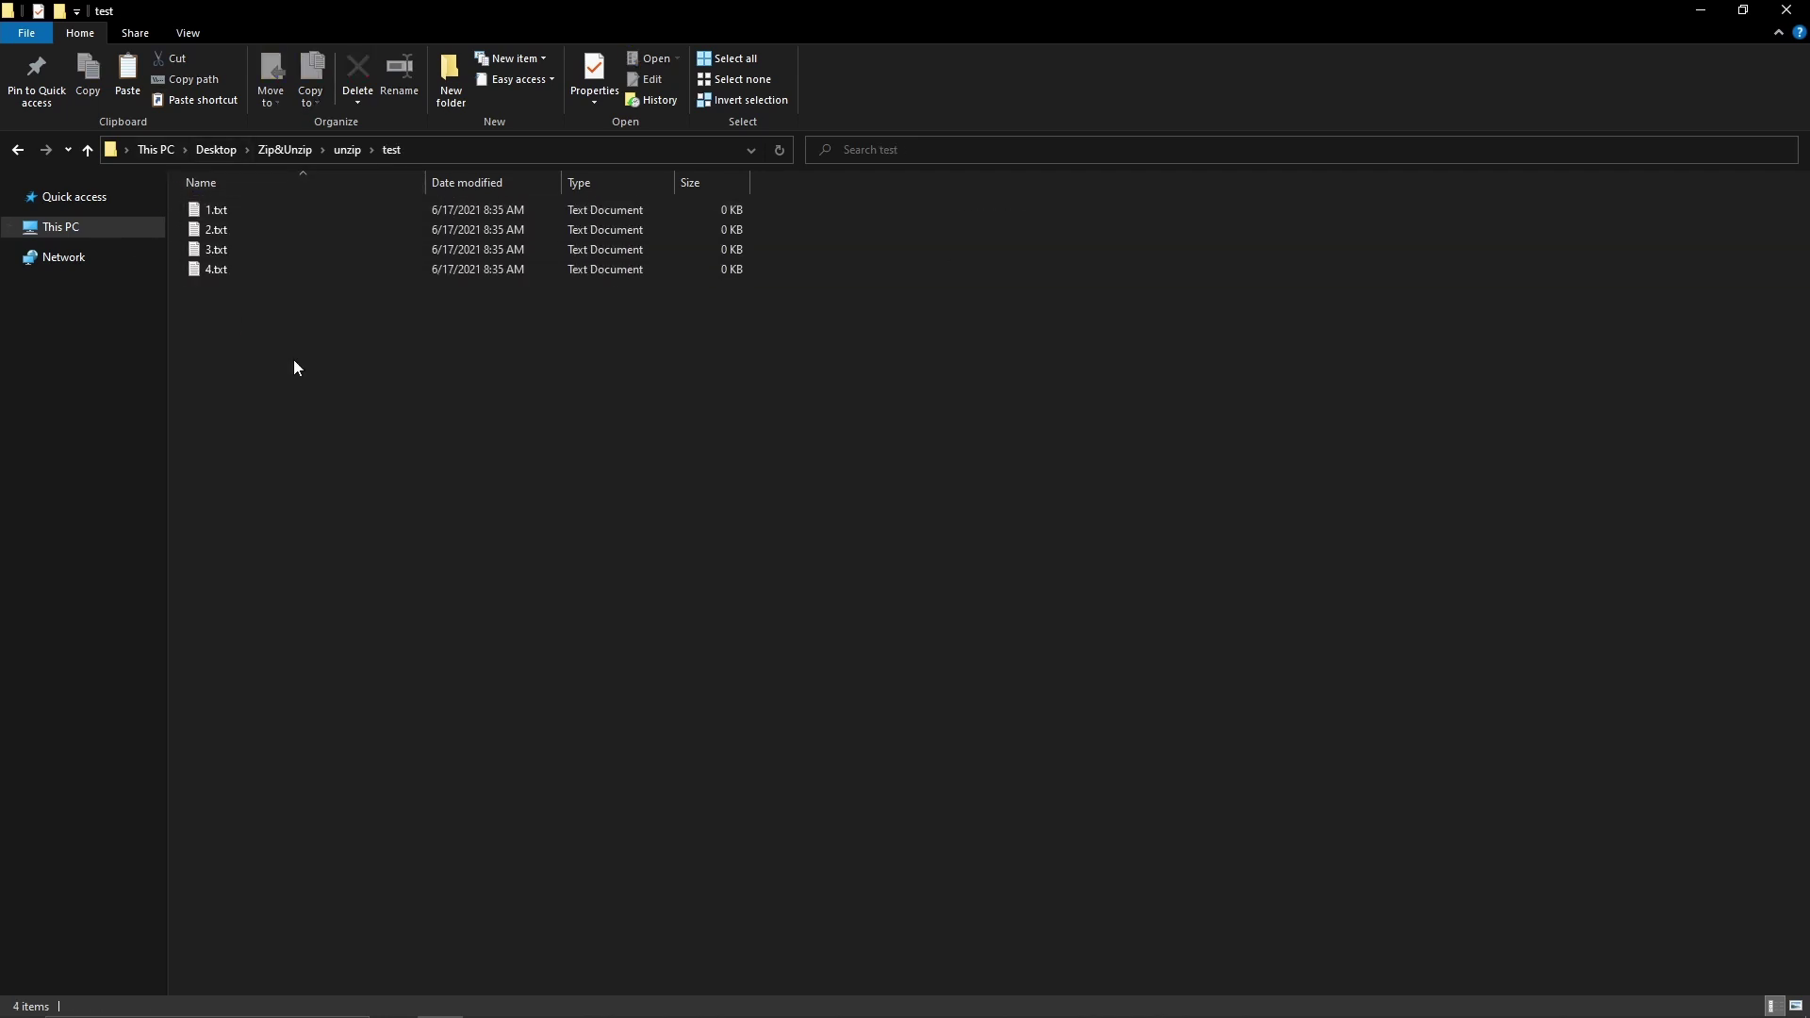
Minimize File Explorer to bring back the two-step Zip&Unzip flow
click(1700, 13)
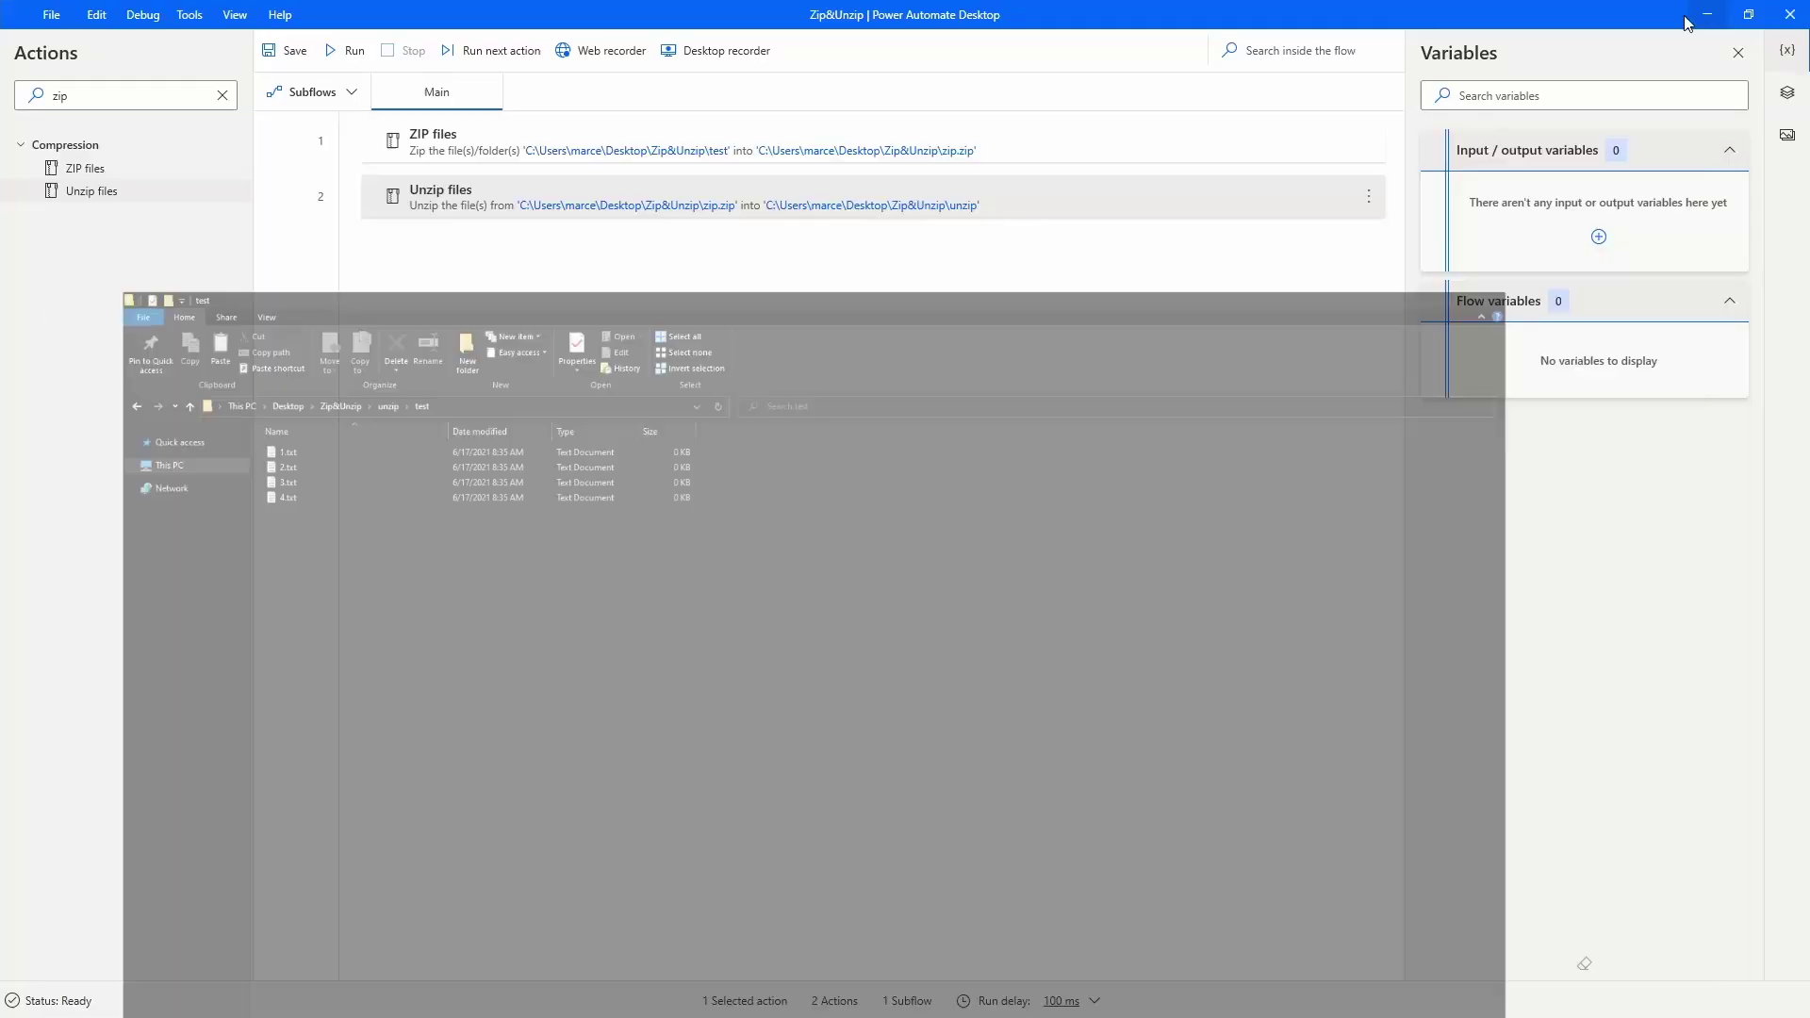